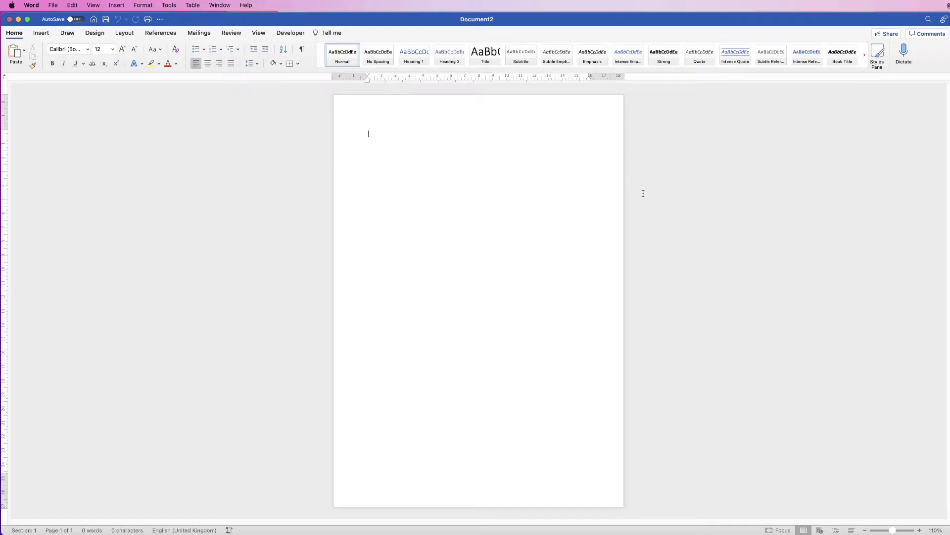
Draw a large Right Triangle shape on the page from the Shapes gallery.
{"action": "left_click", "coordinate": [41, 33]}
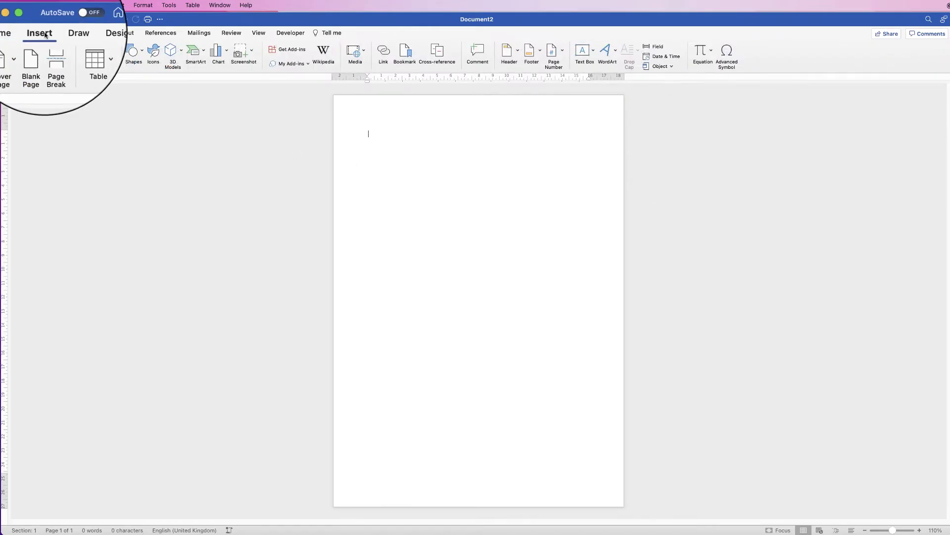
{"action": "left_click", "coordinate": [137, 56]}
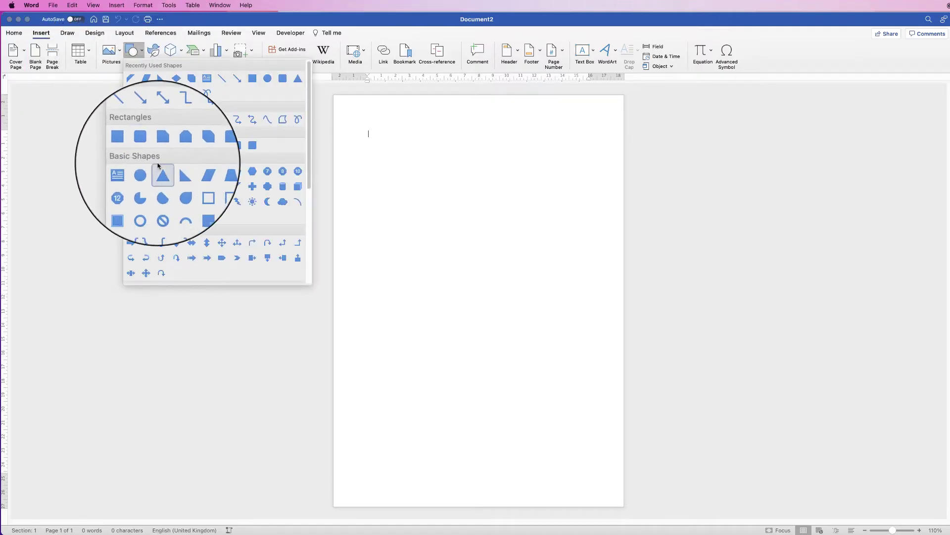
{"action": "left_click", "coordinate": [174, 173]}
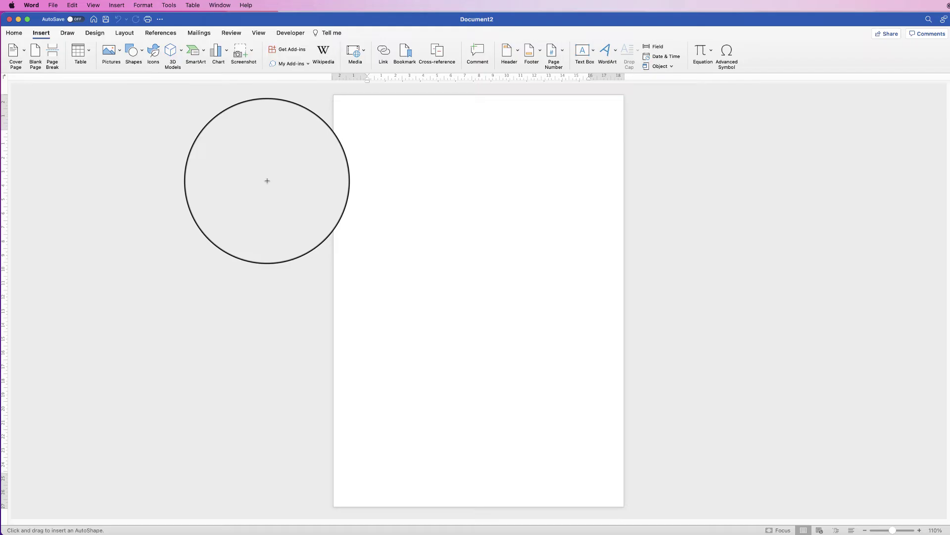
{"action": "left_click_drag", "start_coordinate": [398, 175], "coordinate": [440, 227]}
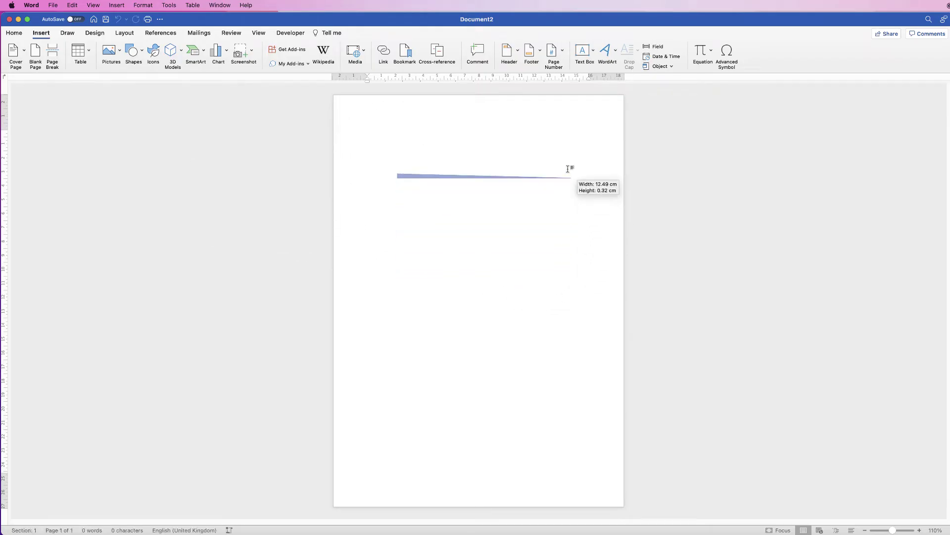
{"action": "mouse_move", "coordinate": [439, 227]}
{"action": "left_mouse_down"}
{"action": "mouse_move", "coordinate": [382, 279]}
{"action": "mouse_move", "coordinate": [564, 282]}
{"action": "mouse_move", "coordinate": [568, 325]}
{"action": "left_mouse_up"}
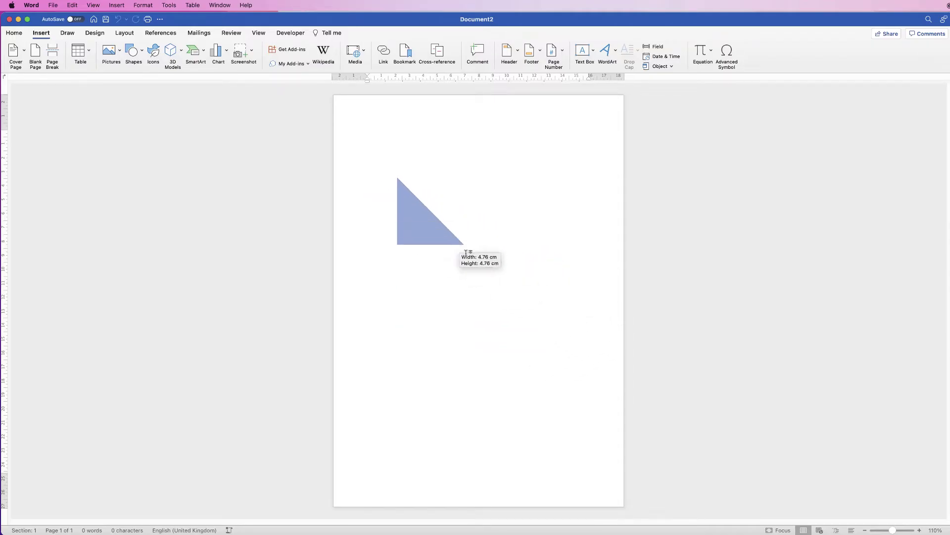
{"action": "mouse_move", "coordinate": [568, 325]}
{"action": "left_mouse_down"}
{"action": "mouse_move", "coordinate": [461, 247]}
{"action": "mouse_move", "coordinate": [574, 327]}
{"action": "left_mouse_up"}
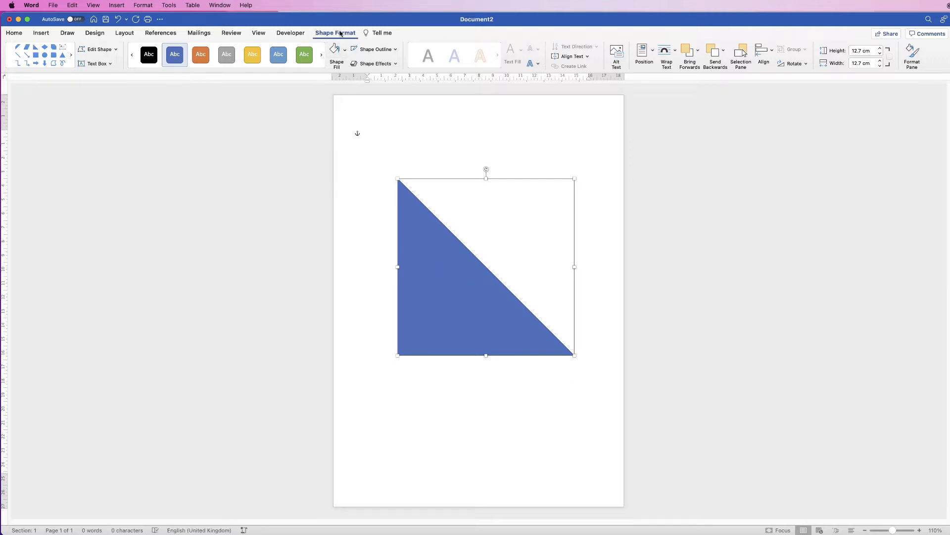
Open the triangle's Format Shape pane, expand Fill, and view then dismiss the colour choices.
{"action": "left_click", "coordinate": [913, 50]}
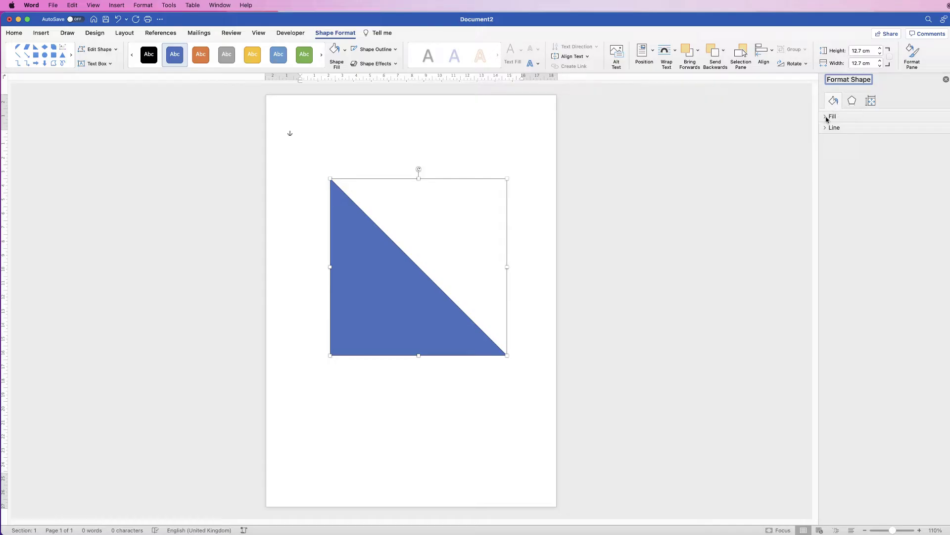
{"action": "left_click", "coordinate": [827, 117]}
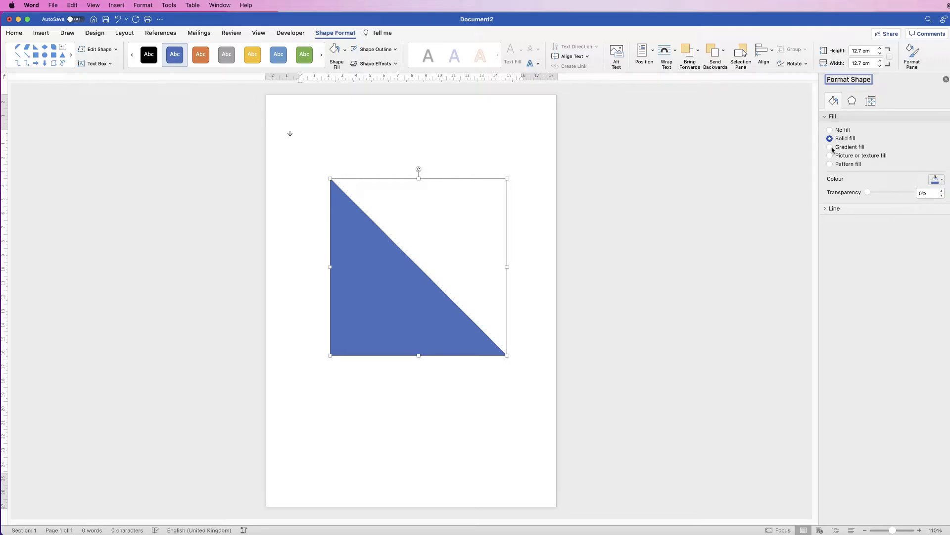
{"action": "left_click", "coordinate": [943, 183]}
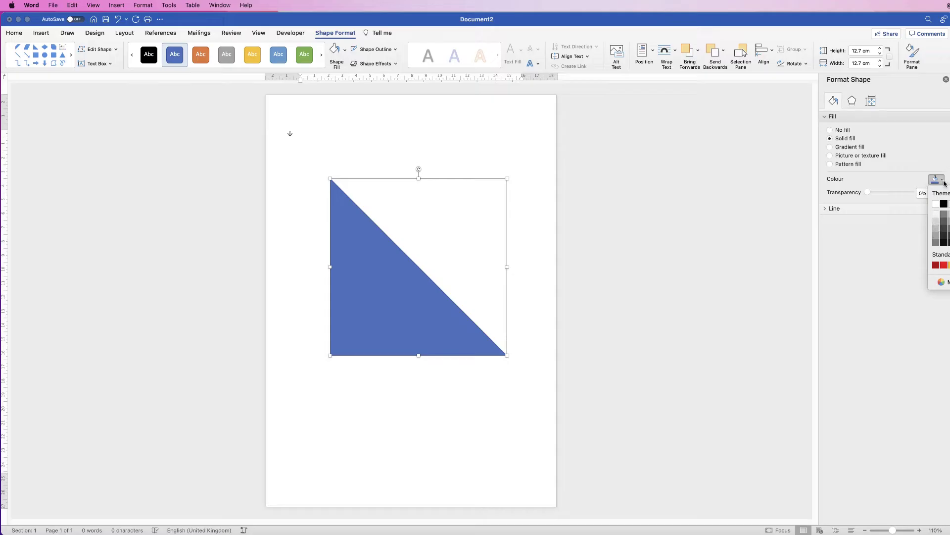
{"action": "left_click", "coordinate": [944, 182]}
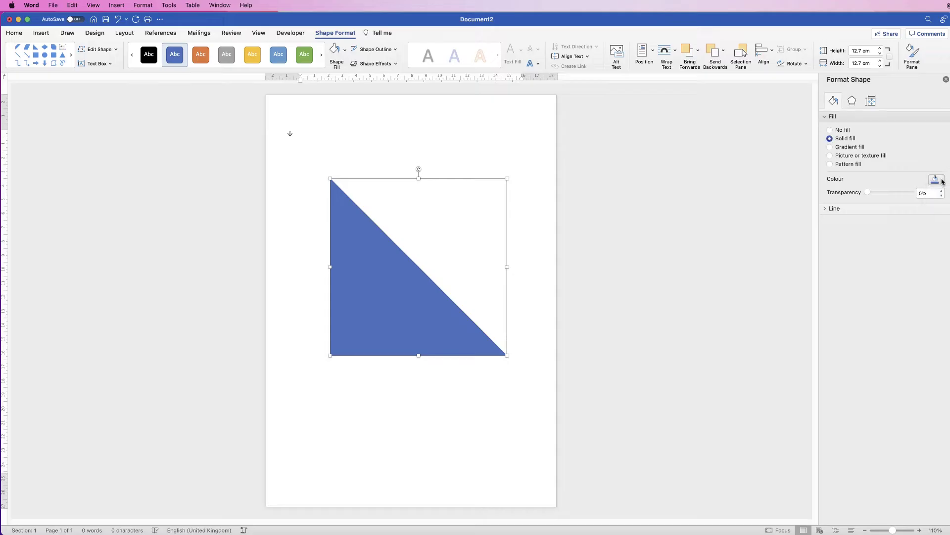
Switch the triangle to a gradient fill and move its first stop to about 2%.
{"action": "left_click", "coordinate": [831, 147]}
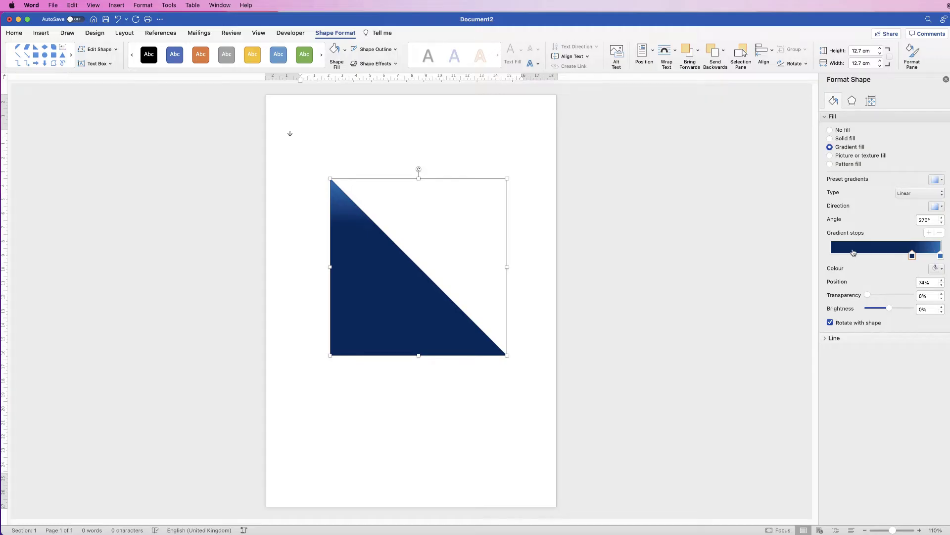
{"action": "mouse_move", "coordinate": [912, 256]}
{"action": "left_mouse_down"}
{"action": "mouse_move", "coordinate": [840, 257]}
{"action": "mouse_move", "coordinate": [852, 255]}
{"action": "left_mouse_up"}
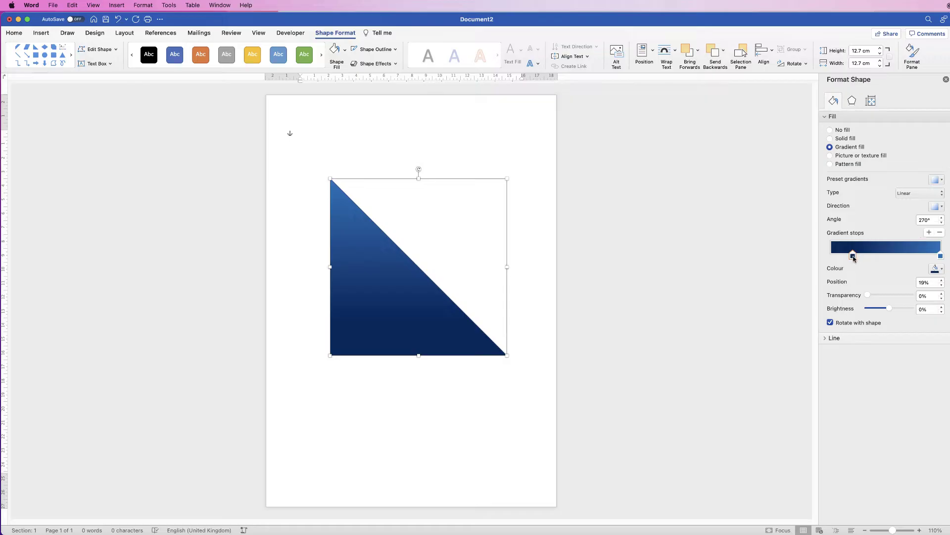
{"action": "left_click_drag", "start_coordinate": [854, 256], "coordinate": [834, 255]}
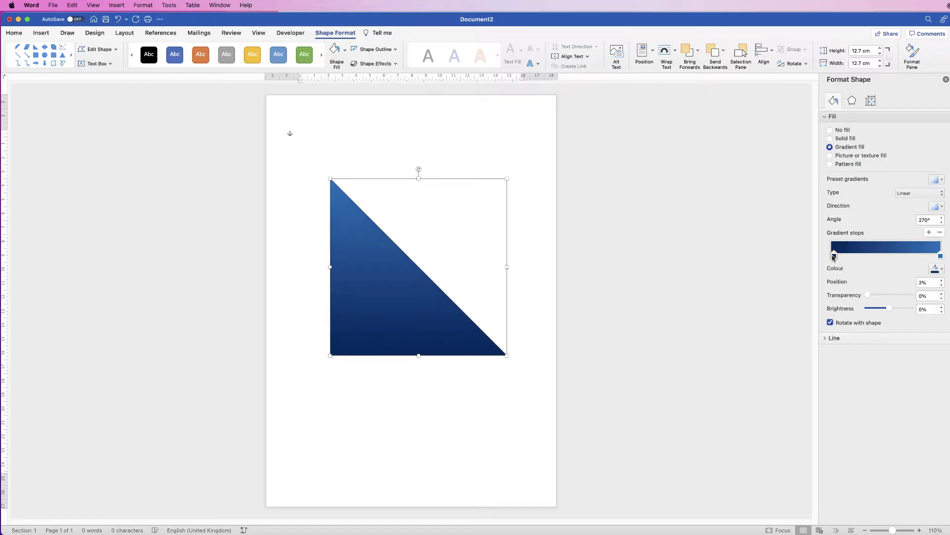
{"action": "left_click", "coordinate": [944, 271]}
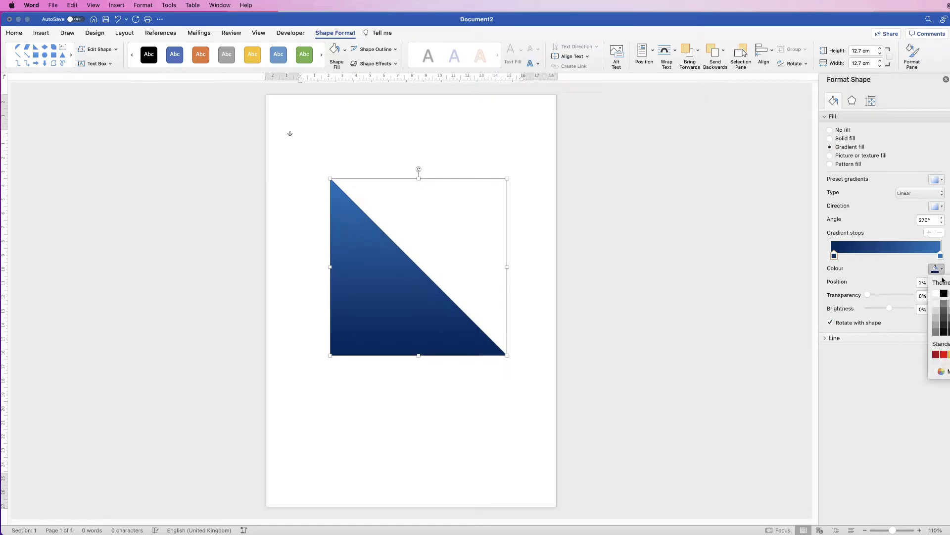
{"action": "left_click", "coordinate": [944, 355]}
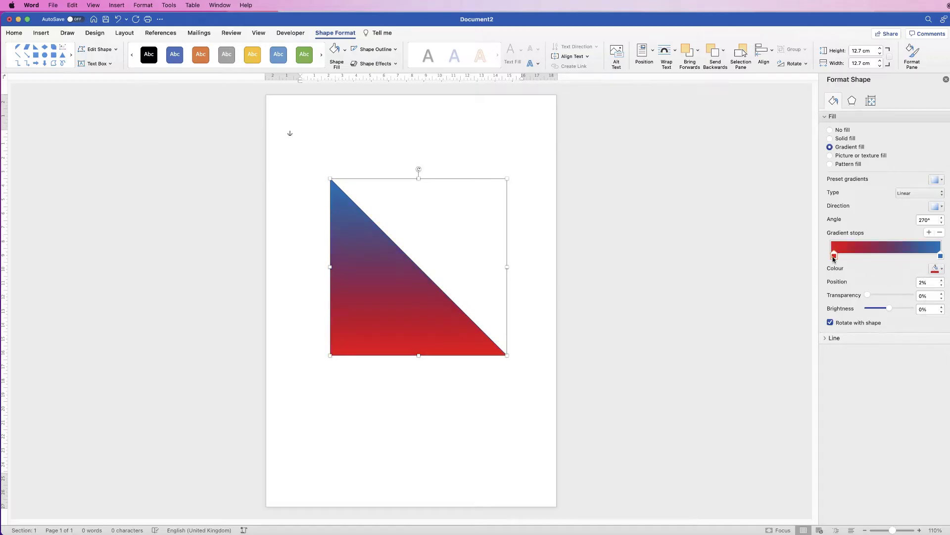
{"action": "left_click_drag", "start_coordinate": [833, 256], "coordinate": [873, 256]}
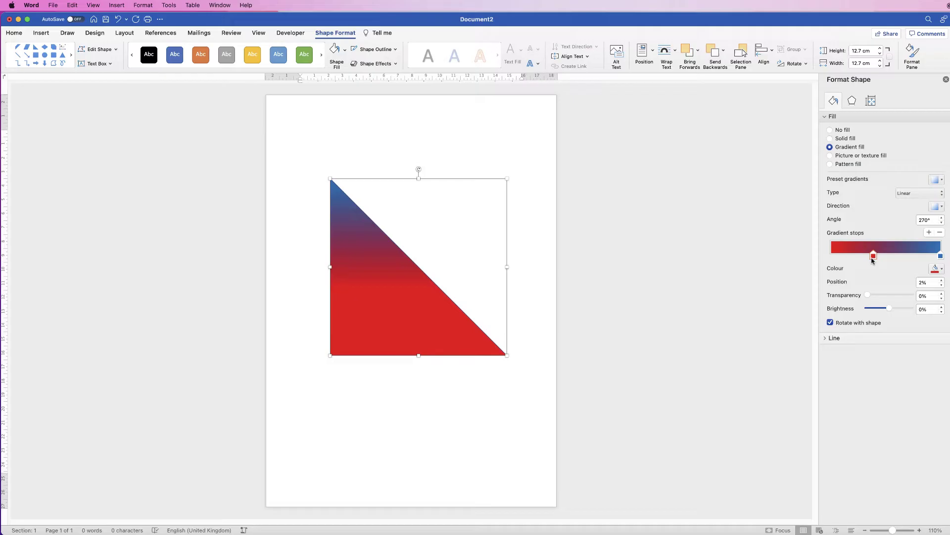
{"action": "mouse_move", "coordinate": [873, 257]}
{"action": "left_mouse_down"}
{"action": "mouse_move", "coordinate": [889, 257]}
{"action": "mouse_move", "coordinate": [831, 257]}
{"action": "left_mouse_up"}
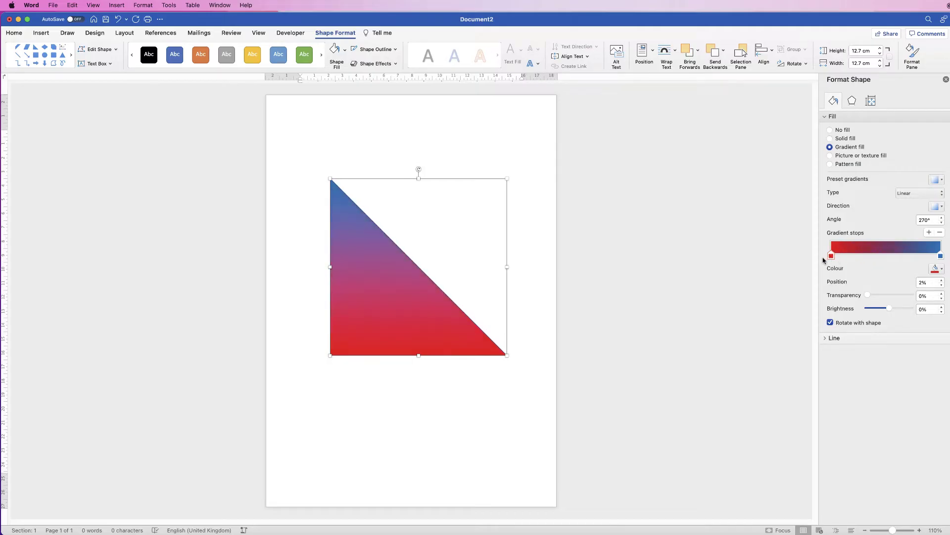
Recolour the gradient stops to dark blue and standard blue.
{"action": "left_click", "coordinate": [943, 270]}
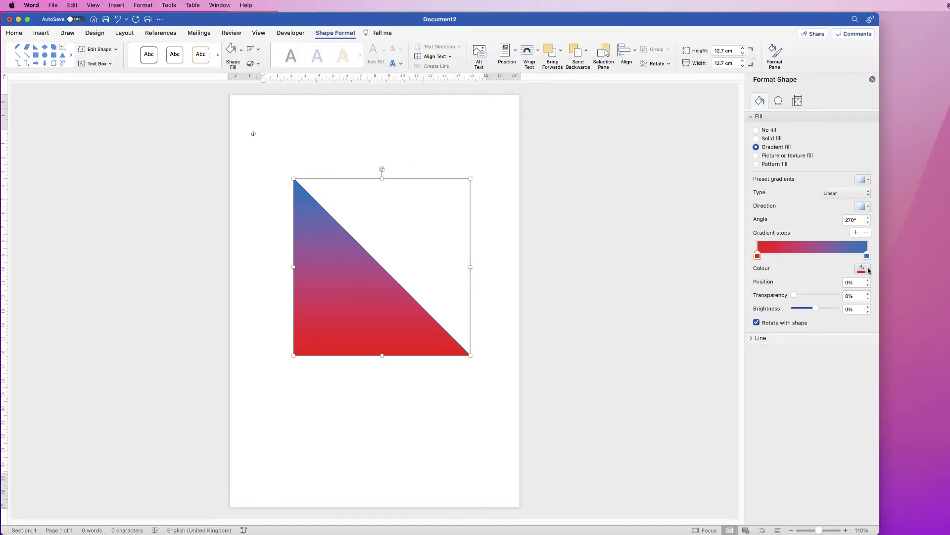
{"action": "left_click", "coordinate": [869, 270]}
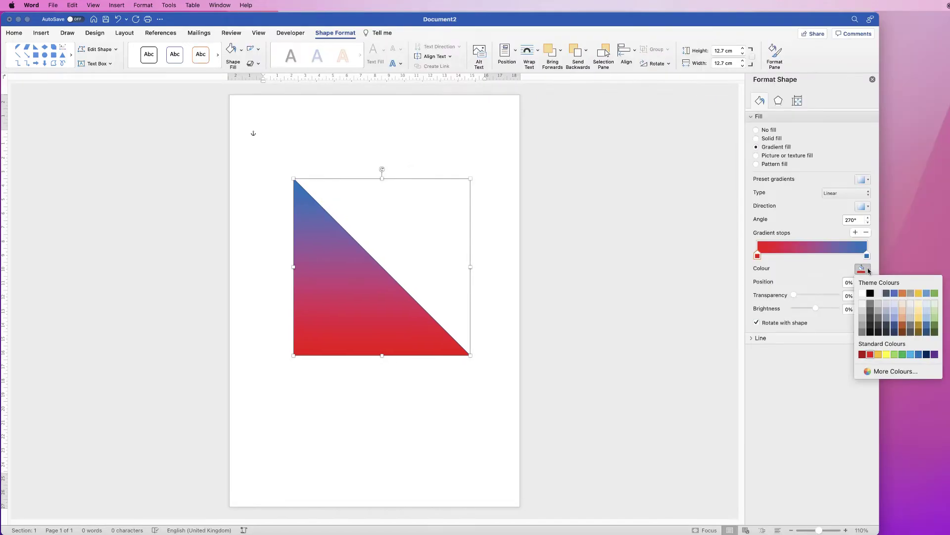
{"action": "left_click", "coordinate": [927, 356]}
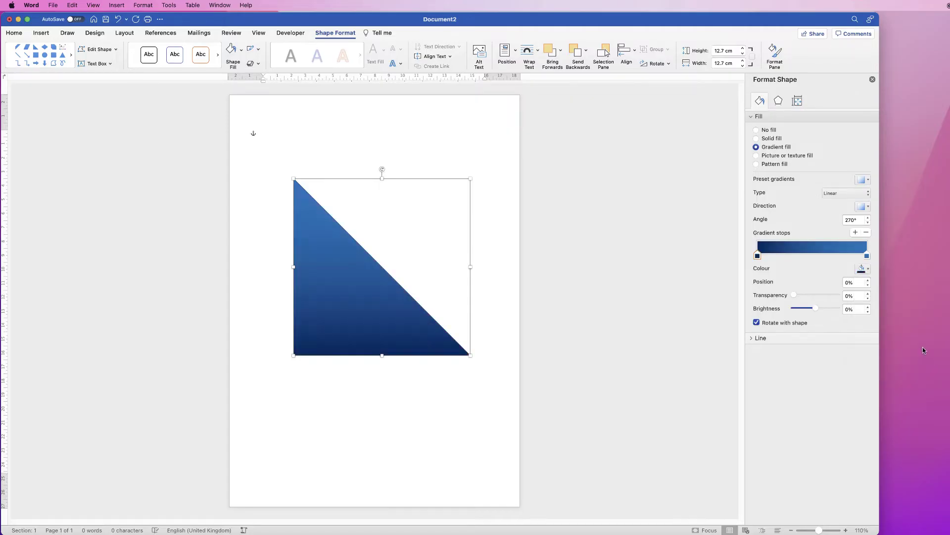
{"action": "left_click", "coordinate": [867, 256]}
{"action": "left_click", "coordinate": [870, 269]}
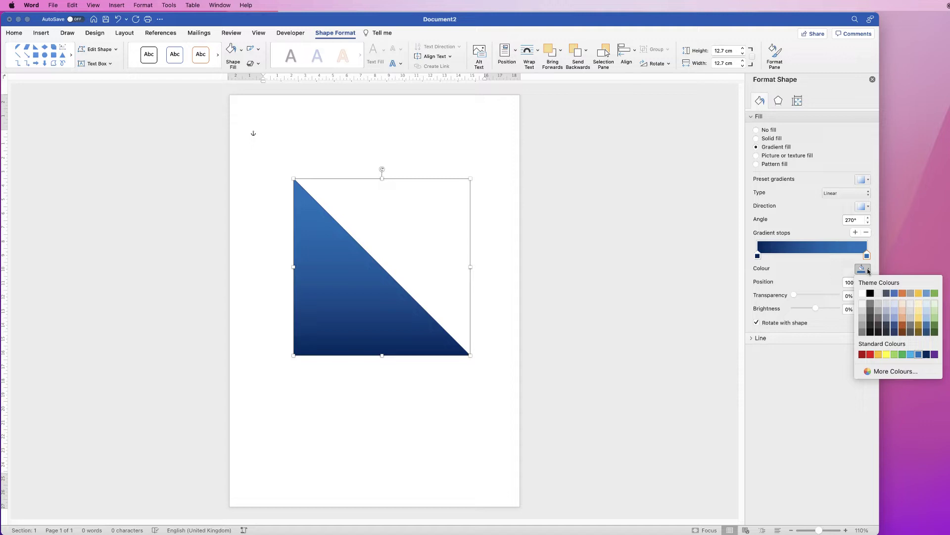
{"action": "left_click", "coordinate": [919, 356]}
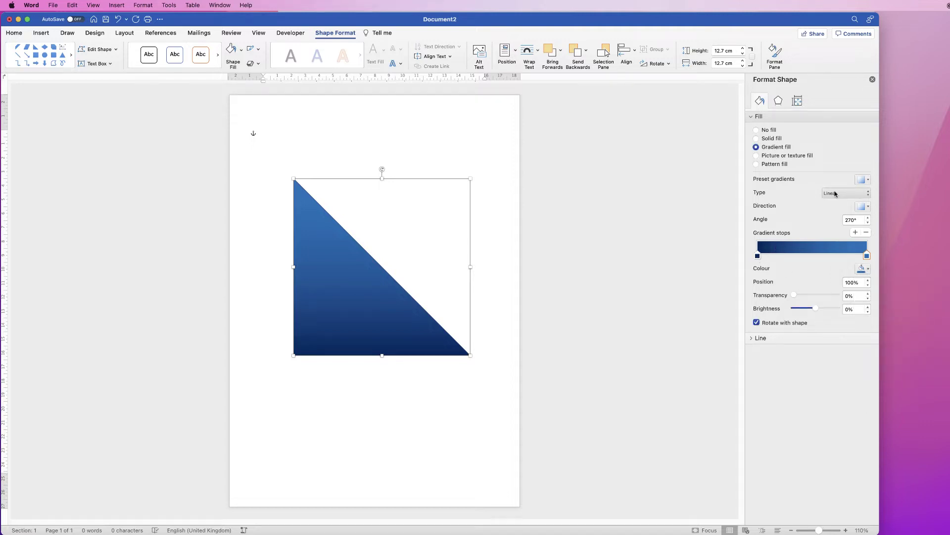
{"action": "left_click", "coordinate": [868, 208]}
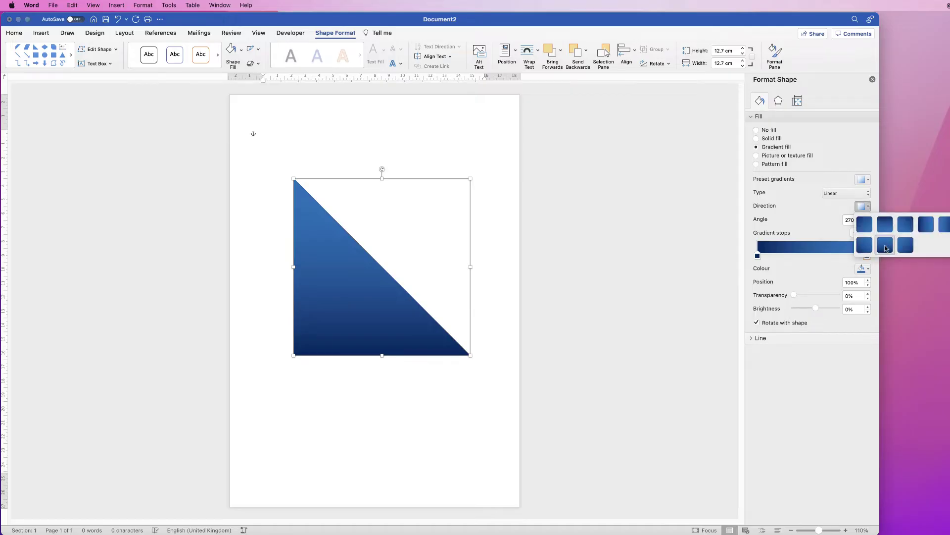
Set the gradient direction, rotate the triangle 180° and move it to the top-right corner.
{"action": "left_click", "coordinate": [886, 247]}
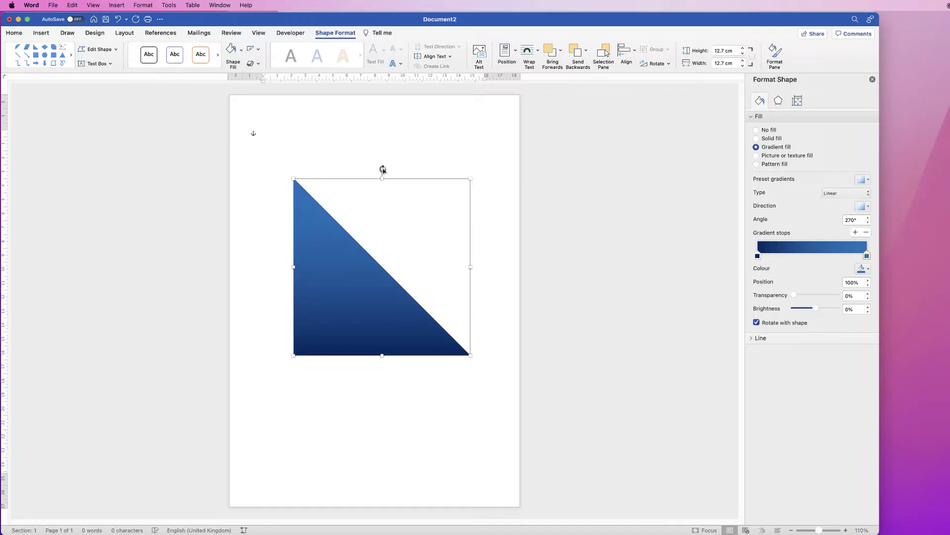
{"action": "left_click_drag", "start_coordinate": [382, 170], "coordinate": [381, 313]}
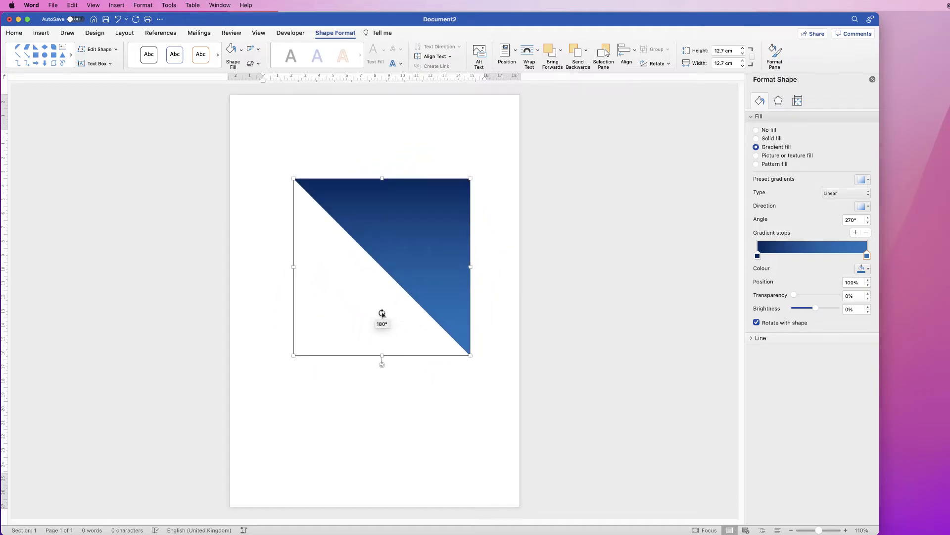
{"action": "left_click_drag", "start_coordinate": [382, 314], "coordinate": [382, 313]}
{"action": "left_click_drag", "start_coordinate": [411, 247], "coordinate": [490, 152]}
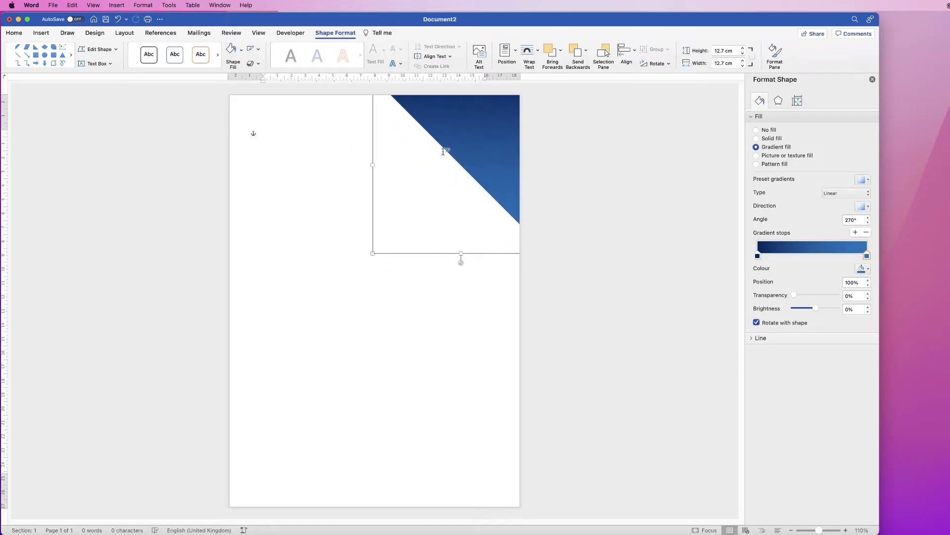
Set the triangle's line to No line and nudge it into the top-right corner.
{"action": "left_click", "coordinate": [752, 117]}
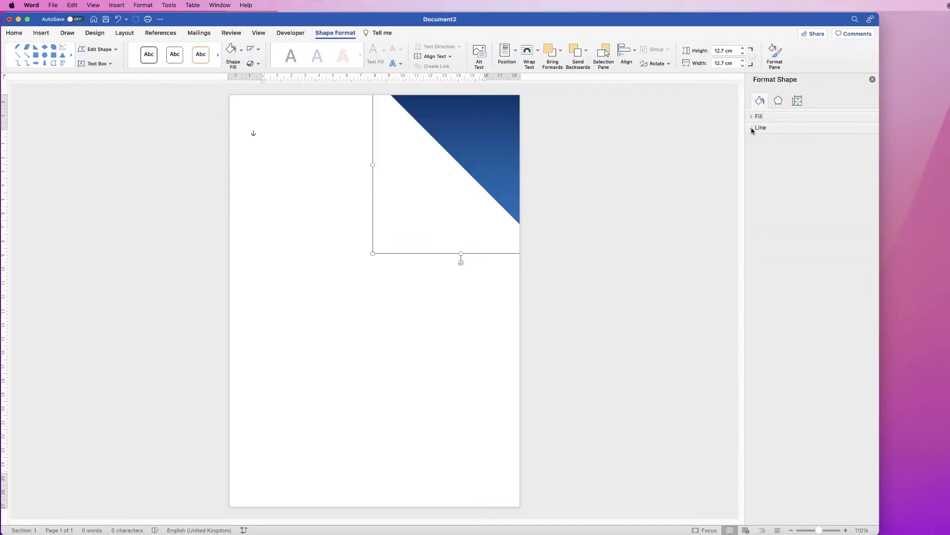
{"action": "left_click", "coordinate": [752, 130]}
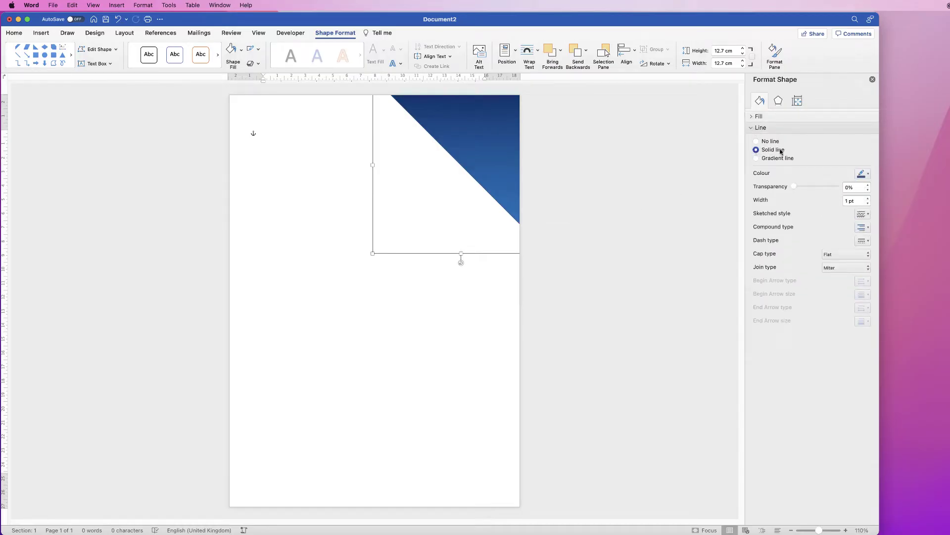
{"action": "left_click", "coordinate": [756, 142]}
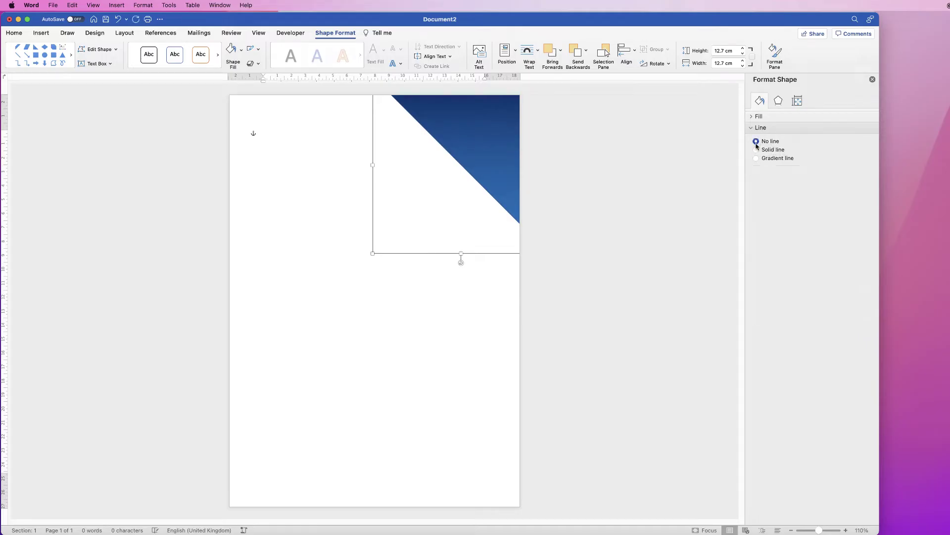
{"action": "left_click_drag", "start_coordinate": [484, 142], "coordinate": [476, 149]}
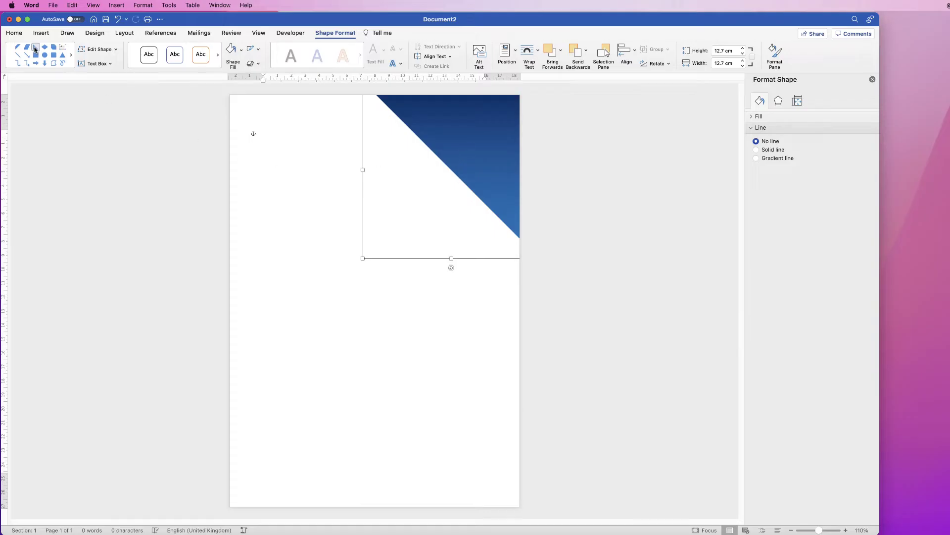
Copy and paste the triangle, producing duplicate copies.
{"action": "left_click", "coordinate": [13, 33]}
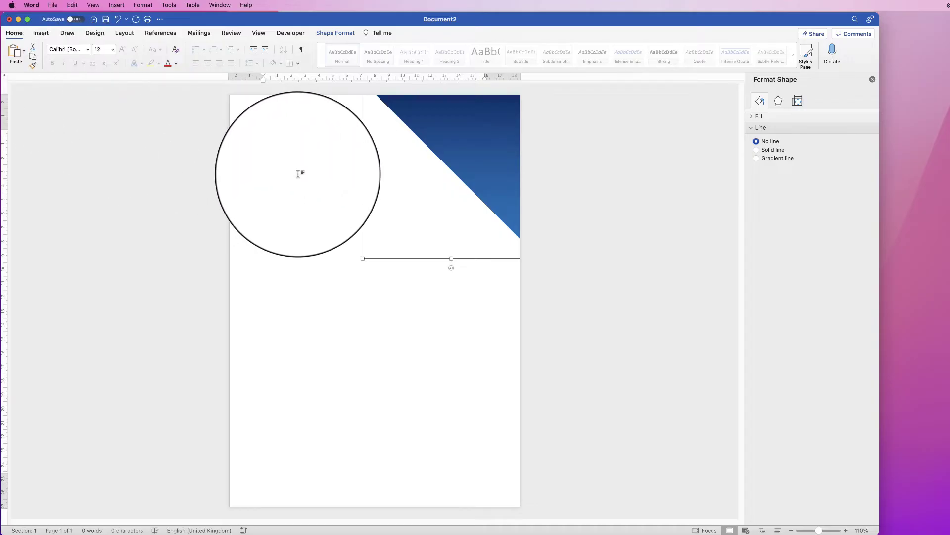
{"action": "left_click", "coordinate": [300, 173]}
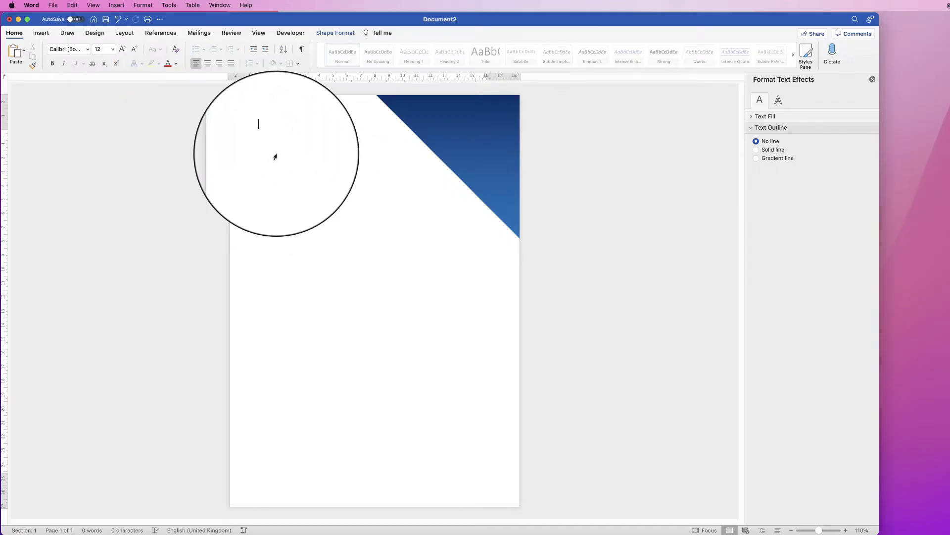
{"action": "left_click", "coordinate": [14, 52]}
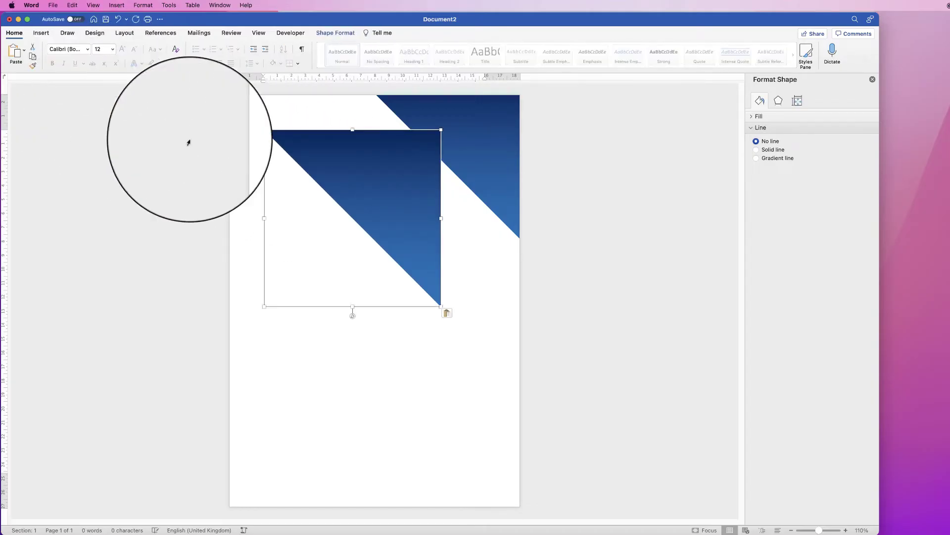
{"action": "left_click", "coordinate": [385, 198]}
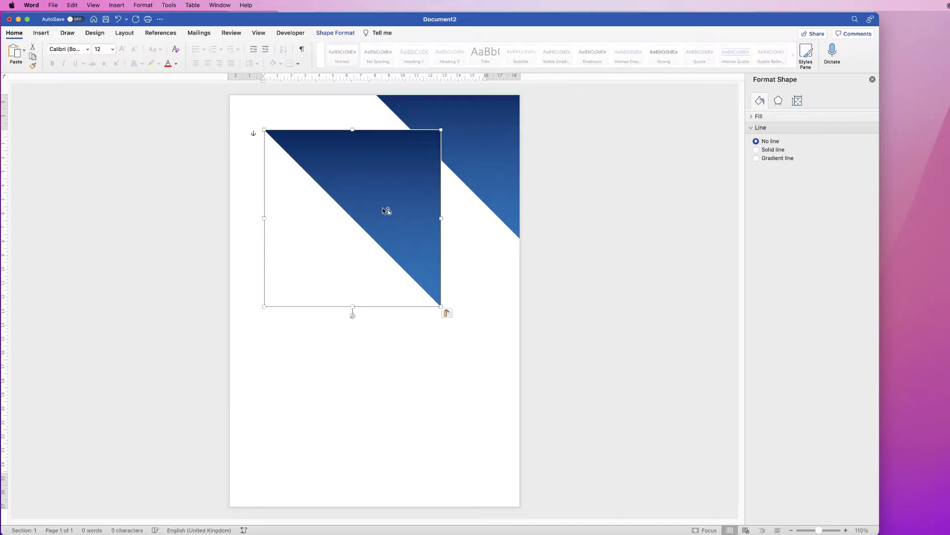
{"action": "left_click_drag", "start_coordinate": [394, 183], "coordinate": [409, 368]}
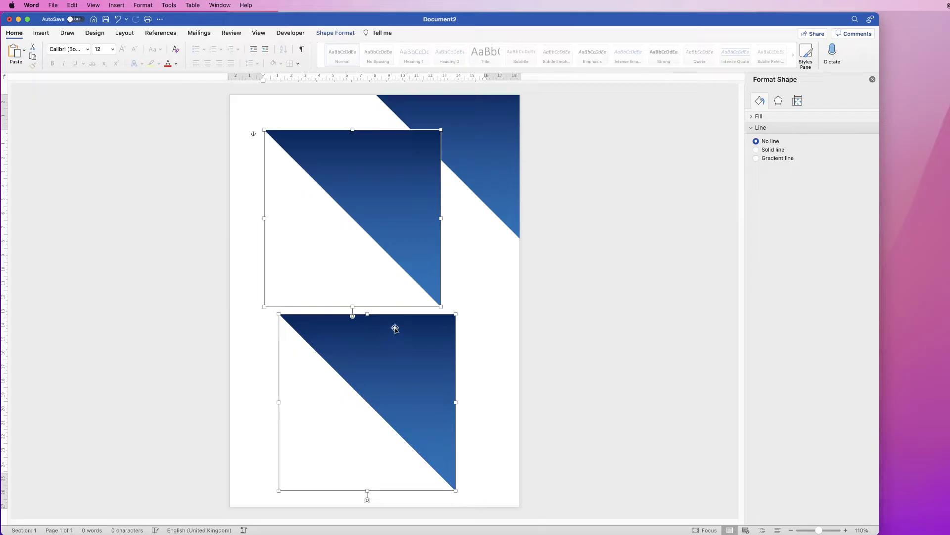
Delete the extra lower duplicate and move the remaining copy down to mid-page.
{"action": "left_click", "coordinate": [481, 323]}
{"action": "left_click", "coordinate": [417, 352]}
{"action": "key", "text": "Delete"}
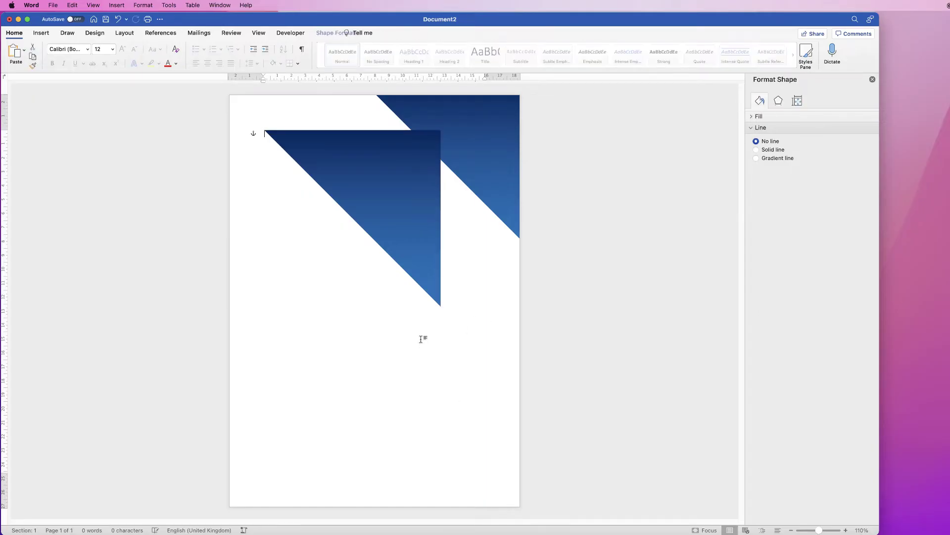
{"action": "left_click", "coordinate": [390, 197]}
{"action": "left_click_drag", "start_coordinate": [390, 197], "coordinate": [376, 327]}
Rotate the copied triangle and stretch it into the bottom-left corner, past the page edges.
{"action": "left_click", "coordinate": [332, 435]}
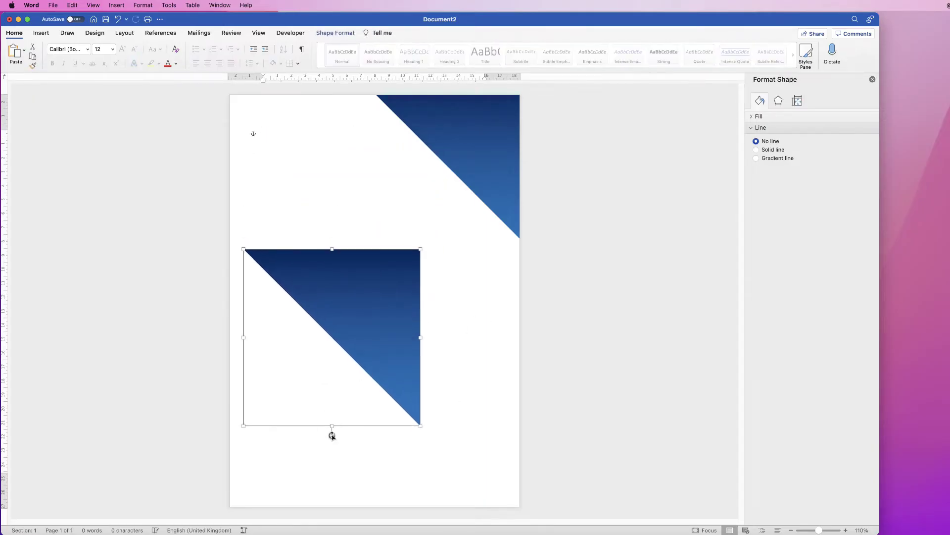
{"action": "left_click_drag", "start_coordinate": [332, 434], "coordinate": [339, 252]}
{"action": "left_click_drag", "start_coordinate": [298, 375], "coordinate": [290, 434]}
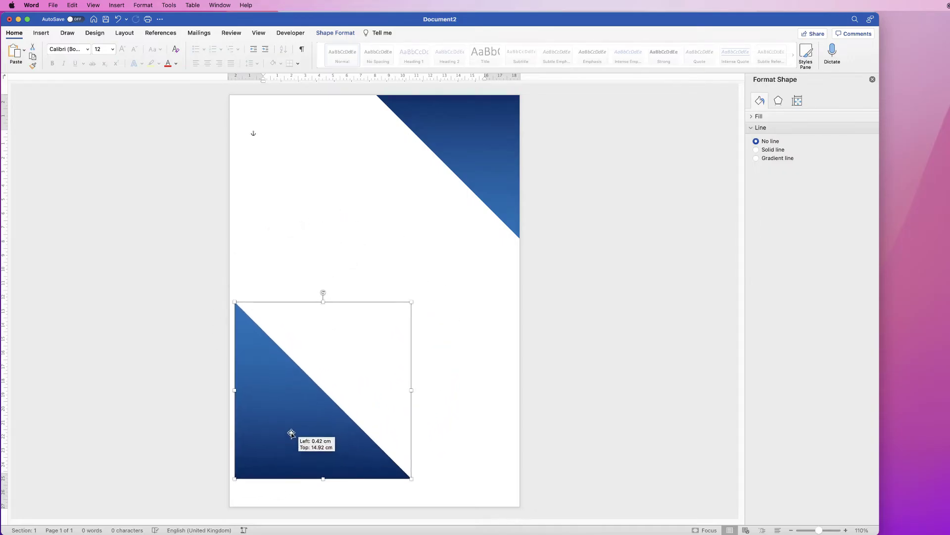
{"action": "mouse_move", "coordinate": [410, 484]}
{"action": "left_mouse_down"}
{"action": "mouse_move", "coordinate": [518, 519]}
{"action": "mouse_move", "coordinate": [364, 451]}
{"action": "left_mouse_up"}
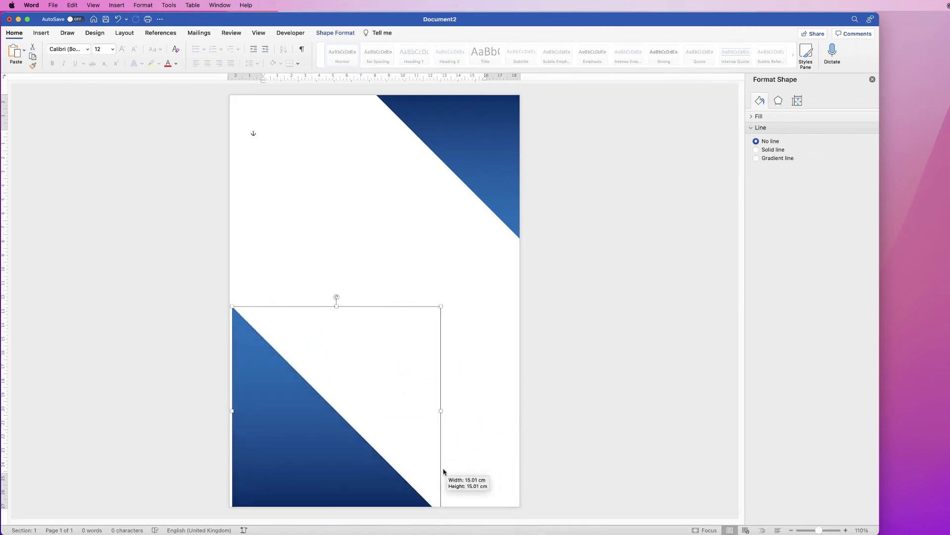
{"action": "left_click_drag", "start_coordinate": [364, 450], "coordinate": [531, 513]}
{"action": "left_click_drag", "start_coordinate": [325, 443], "coordinate": [276, 382]}
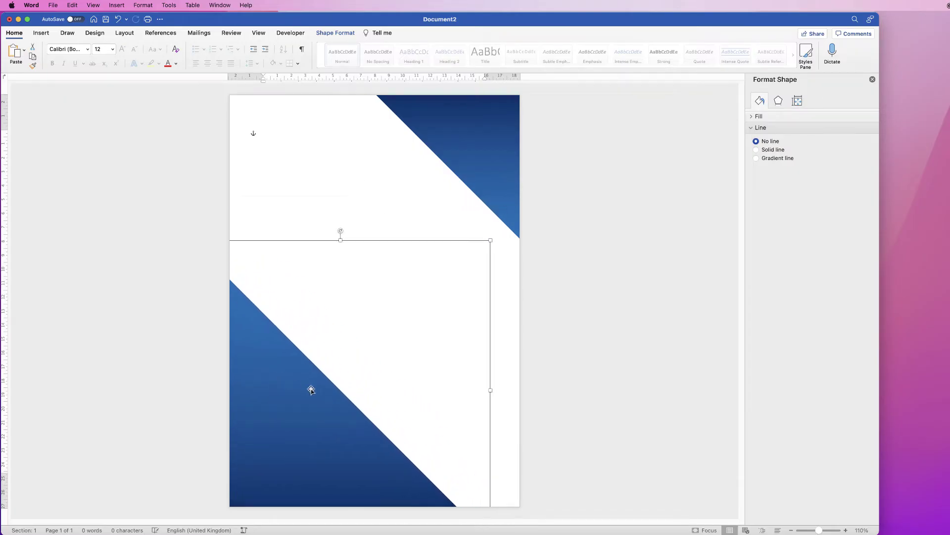
Draw a diagonal stripe shape from the Shapes gallery in the upper-left area.
{"action": "left_click", "coordinate": [41, 33]}
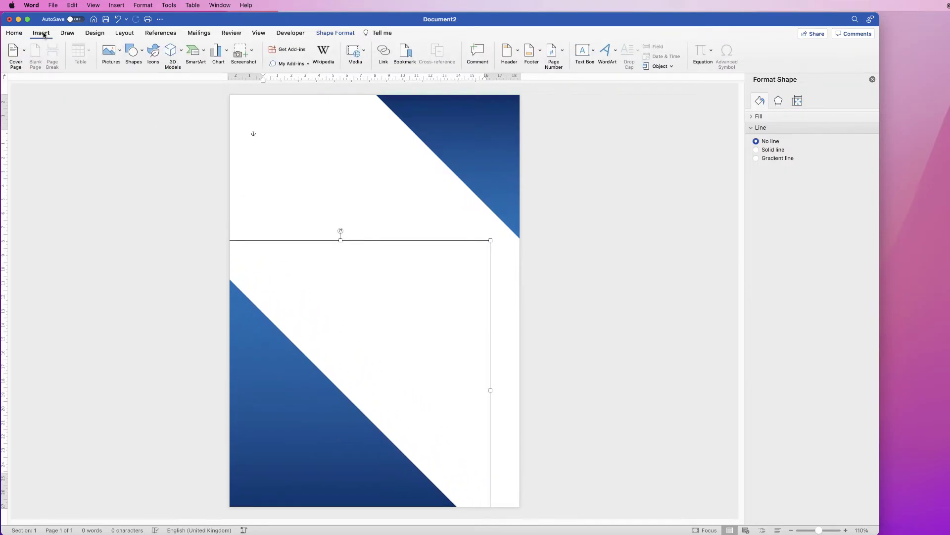
{"action": "left_click", "coordinate": [142, 52]}
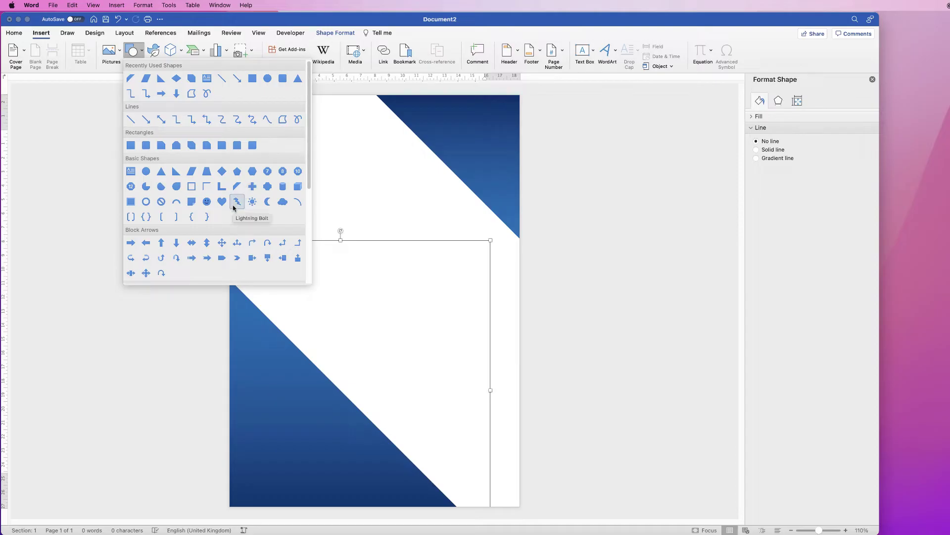
{"action": "left_click", "coordinate": [237, 186]}
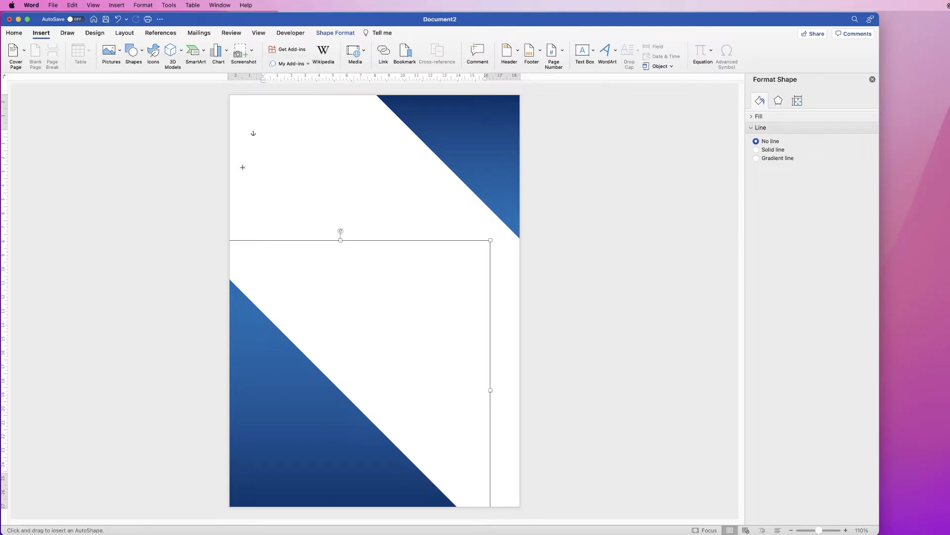
{"action": "left_click_drag", "start_coordinate": [242, 167], "coordinate": [399, 221]}
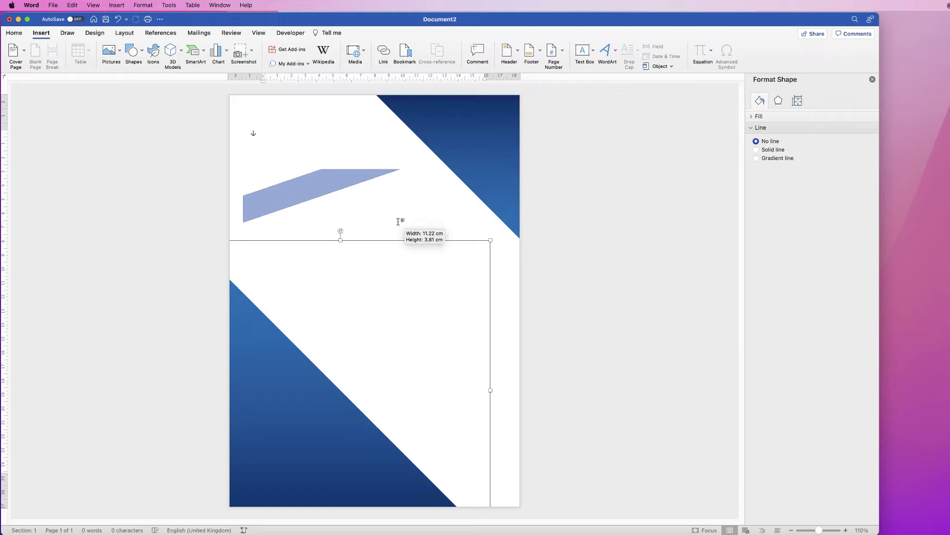
{"action": "left_click_drag", "start_coordinate": [399, 222], "coordinate": [369, 197]}
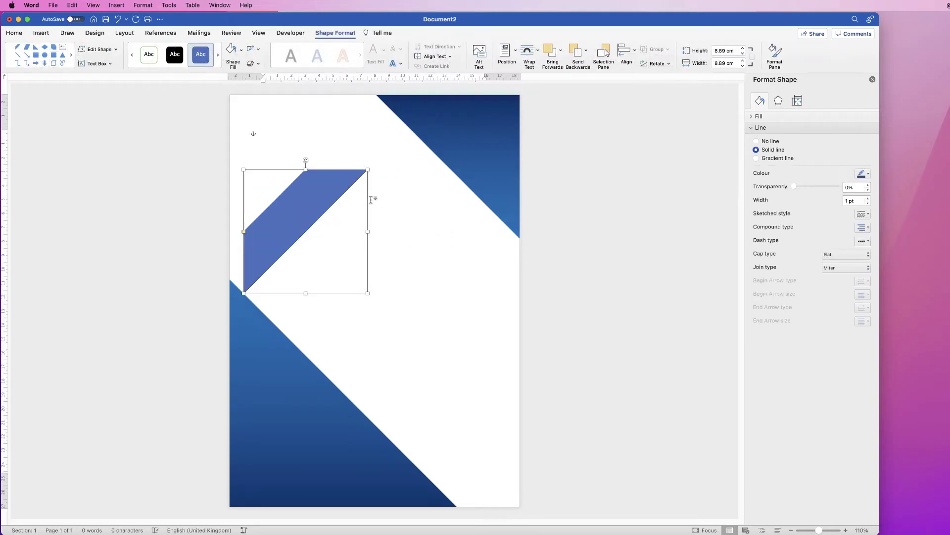
Rotate the stripe about 90° against the left edge, parallel to the lower triangle.
{"action": "mouse_move", "coordinate": [307, 162]}
{"action": "left_mouse_down"}
{"action": "mouse_move", "coordinate": [371, 222]}
{"action": "mouse_move", "coordinate": [332, 300]}
{"action": "left_mouse_up"}
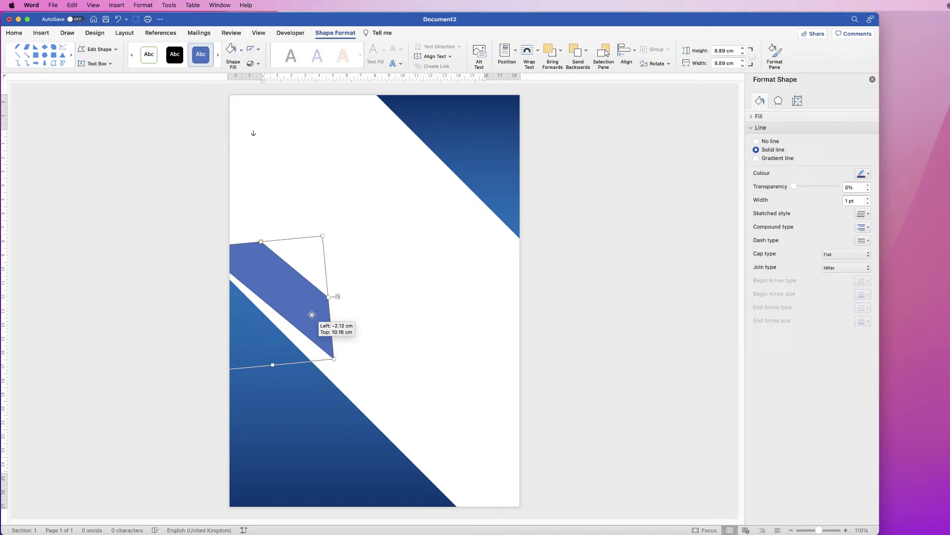
{"action": "key", "text": "super+z"}
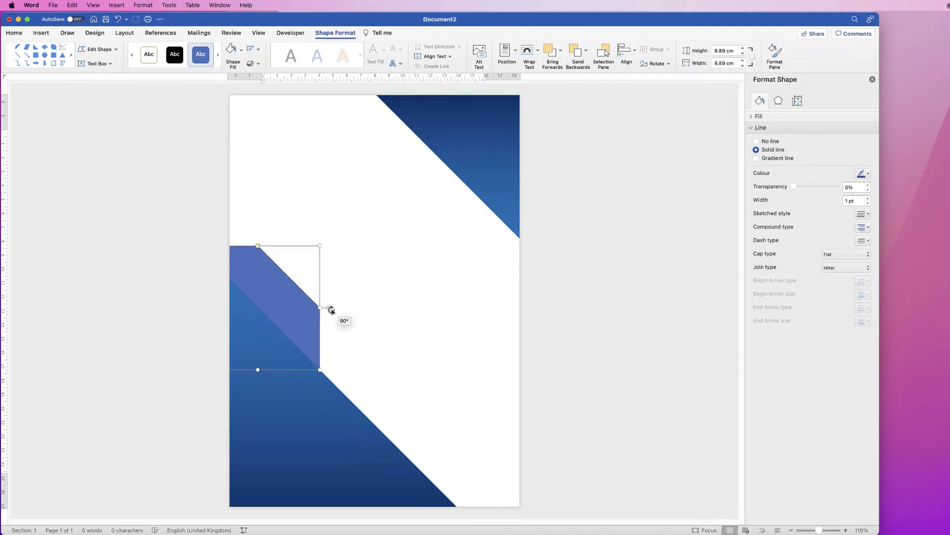
{"action": "left_click_drag", "start_coordinate": [271, 297], "coordinate": [266, 311]}
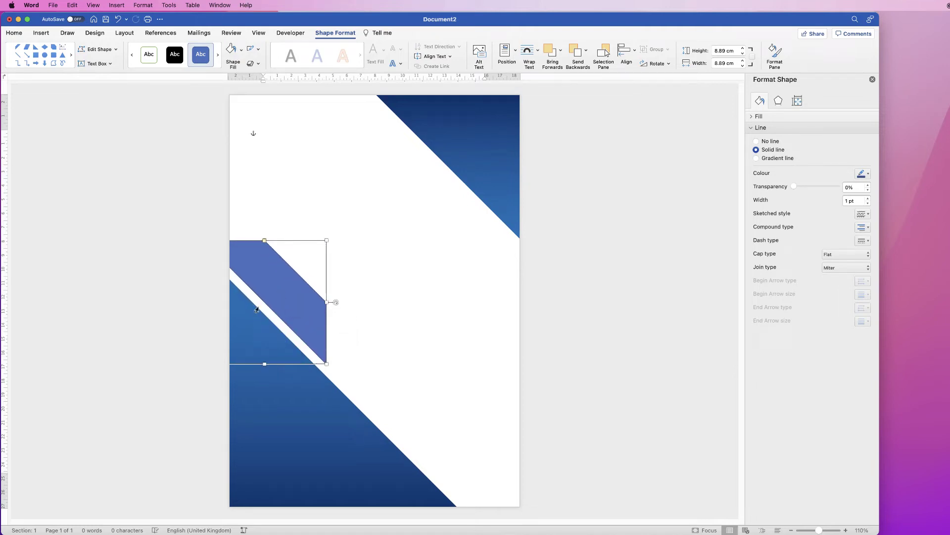
{"action": "left_click_drag", "start_coordinate": [335, 302], "coordinate": [337, 302]}
Give the stripe No line and a gradient fill with a stop at 60%, then enlarge it and move it down-left.
{"action": "left_click", "coordinate": [756, 141]}
{"action": "left_click", "coordinate": [752, 127]}
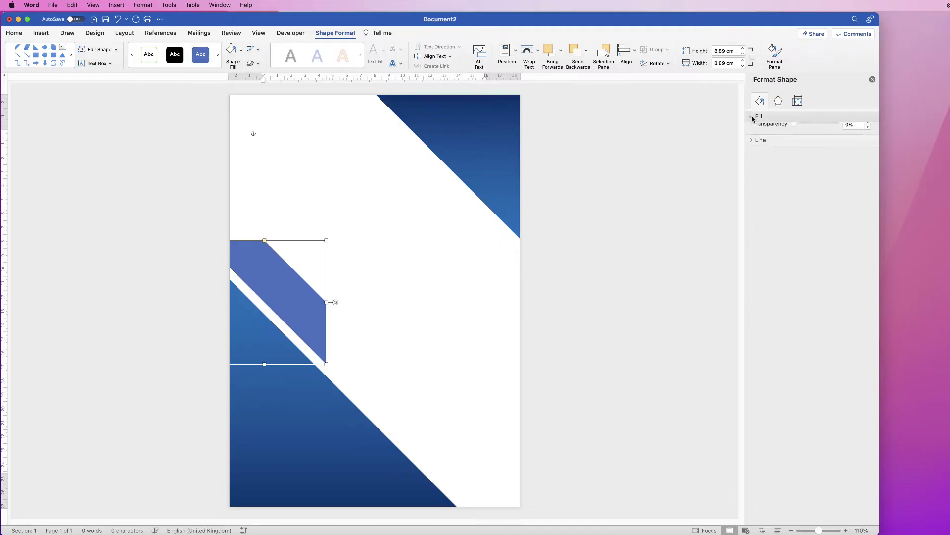
{"action": "left_click", "coordinate": [757, 147]}
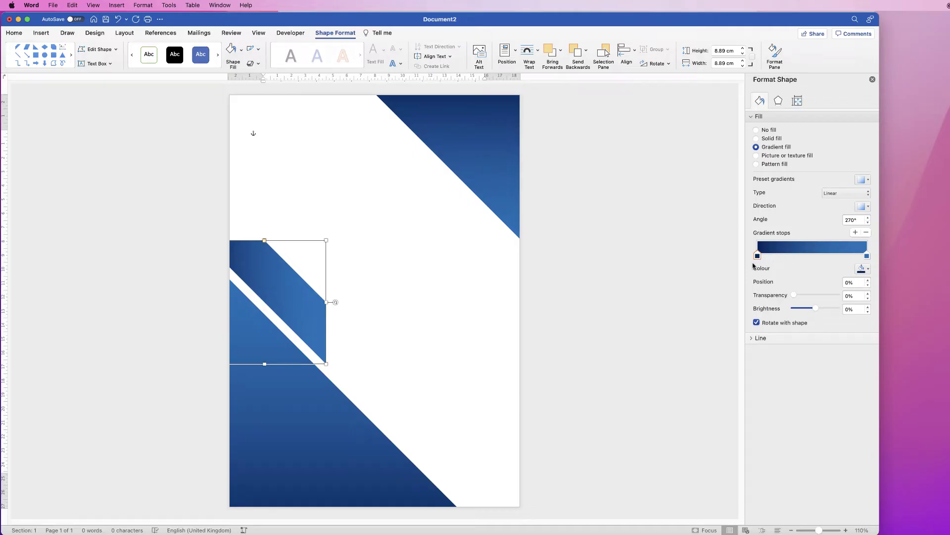
{"action": "left_click_drag", "start_coordinate": [758, 257], "coordinate": [797, 256]}
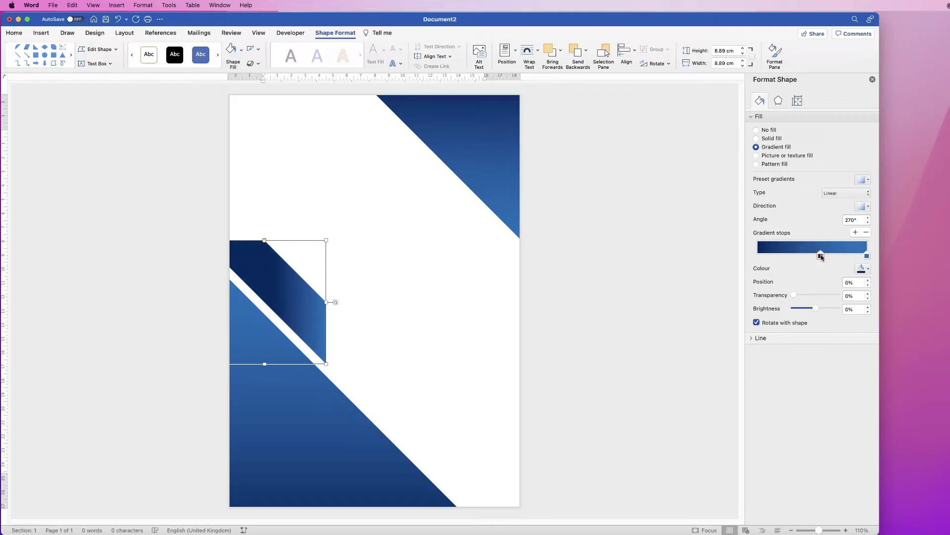
{"action": "left_click", "coordinate": [824, 255]}
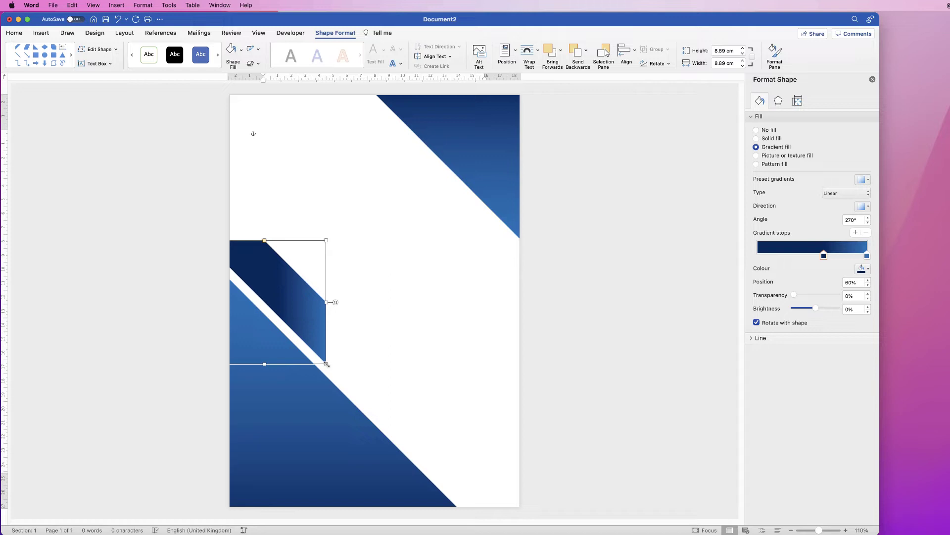
{"action": "left_click_drag", "start_coordinate": [327, 364], "coordinate": [336, 373]}
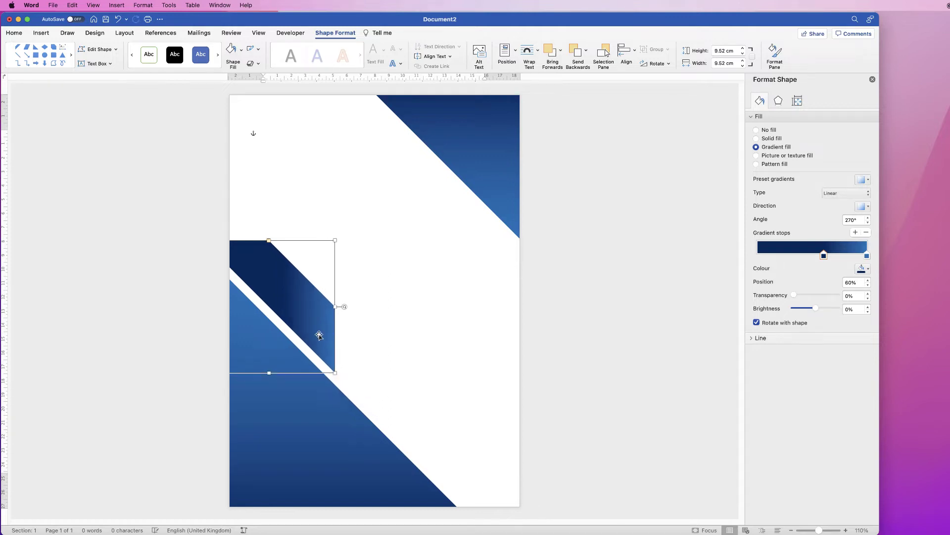
{"action": "mouse_move", "coordinate": [319, 334]}
{"action": "left_mouse_down"}
{"action": "mouse_move", "coordinate": [279, 425]}
{"action": "mouse_move", "coordinate": [282, 413]}
{"action": "left_mouse_up"}
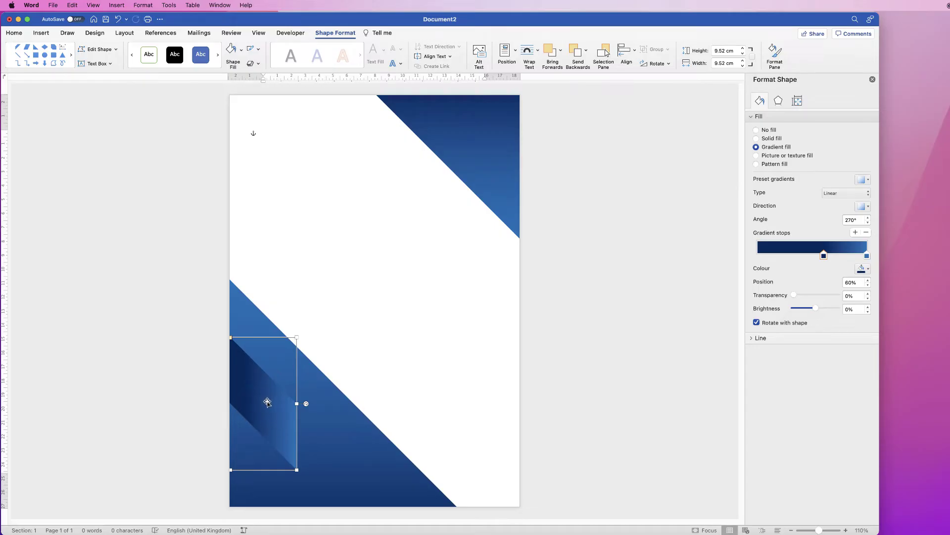
Duplicate the gradient parallelogram twice, stacking each copy higher along the left page edge.
{"action": "left_click_drag", "start_coordinate": [260, 399], "coordinate": [266, 318]}
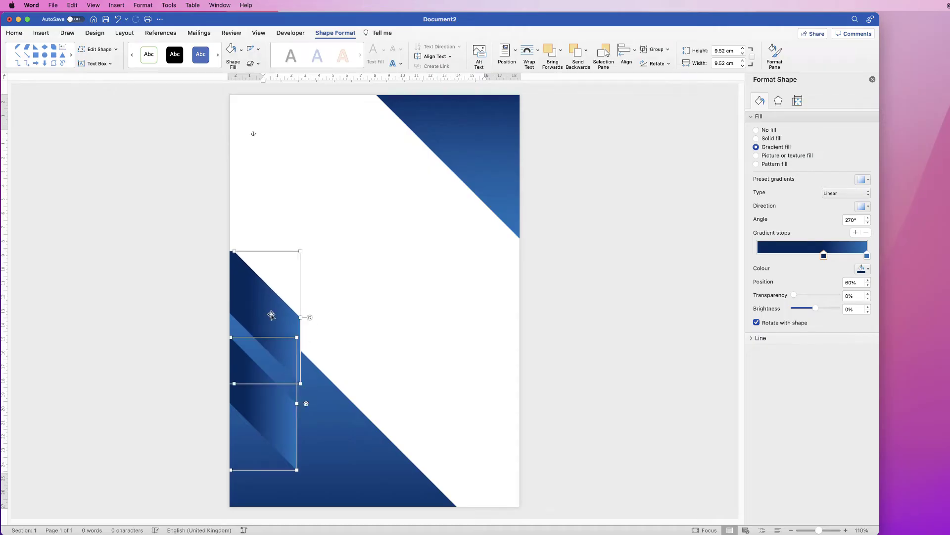
{"action": "left_click", "coordinate": [295, 299]}
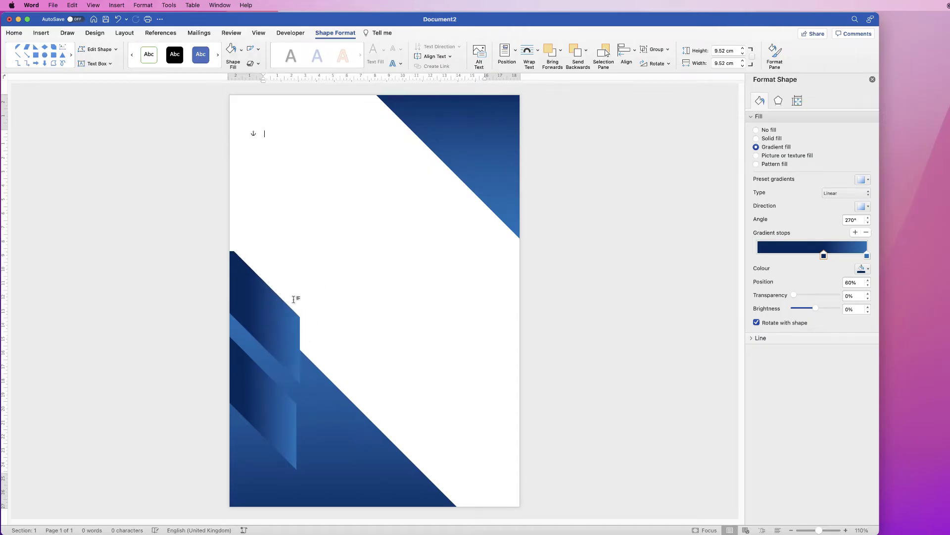
{"action": "left_click", "coordinate": [268, 308]}
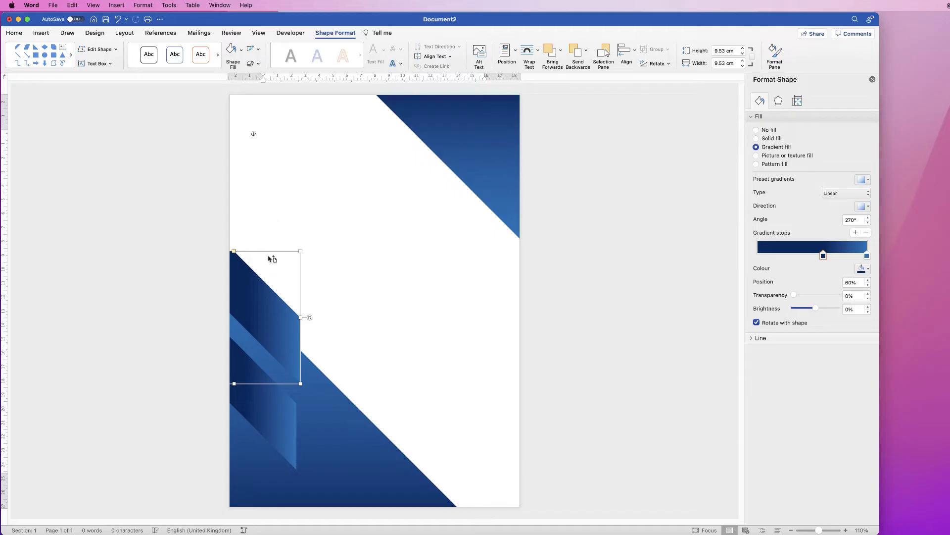
{"action": "left_click_drag", "start_coordinate": [272, 260], "coordinate": [261, 219]}
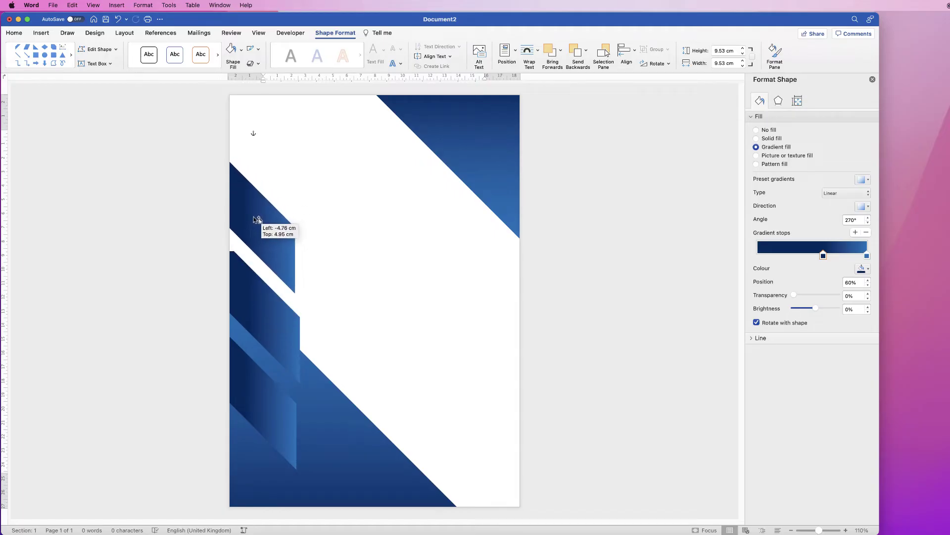
{"action": "left_click", "coordinate": [285, 312], "text": "shift"}
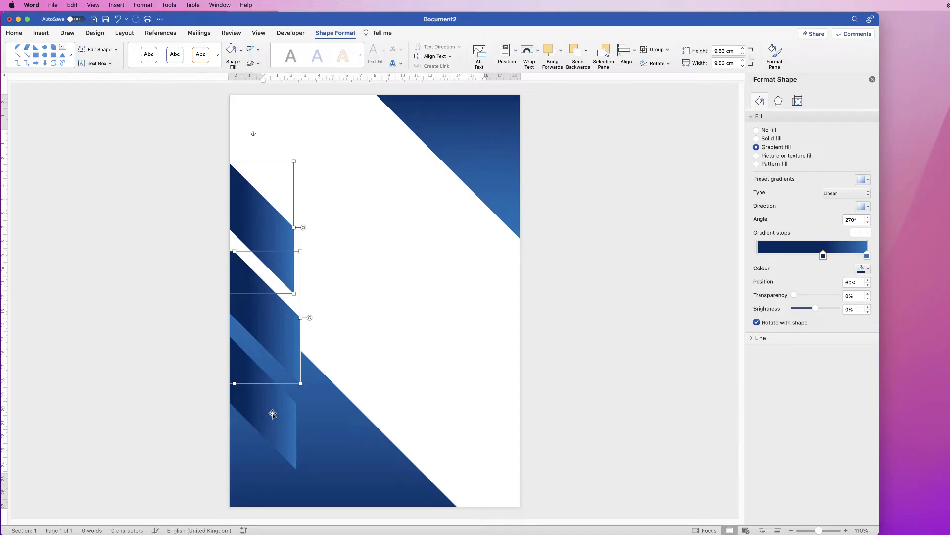
Apply an Outer shadow preset to the lowest parallelogram.
{"action": "left_click", "coordinate": [272, 414]}
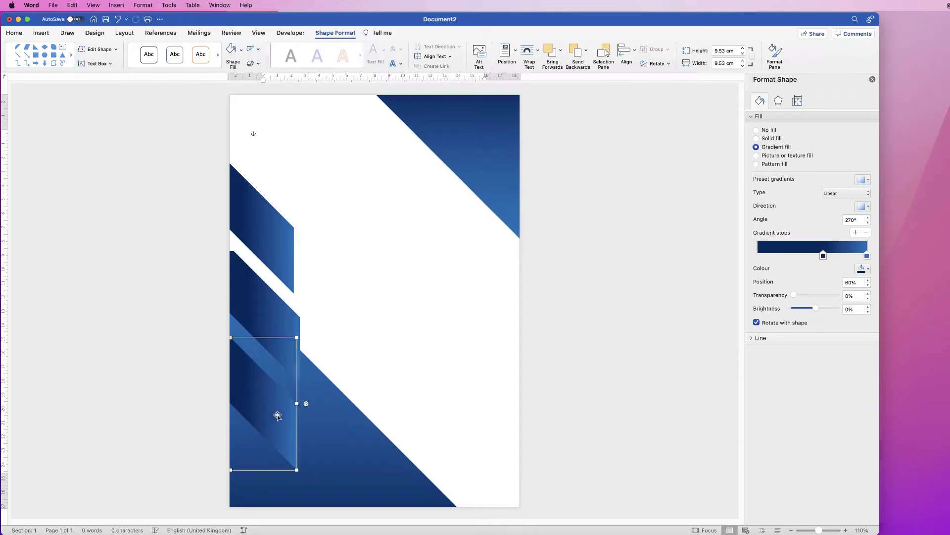
{"action": "left_click", "coordinate": [779, 102]}
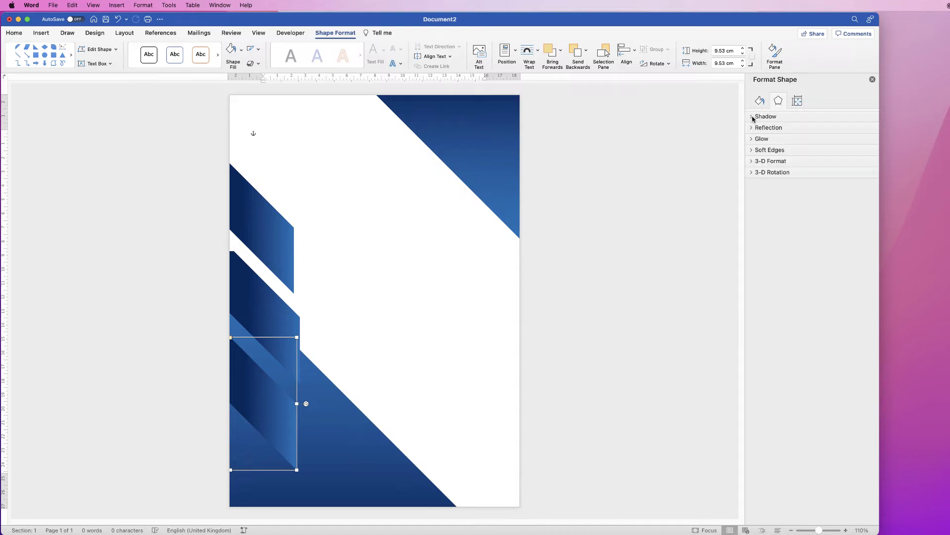
{"action": "left_click", "coordinate": [753, 117]}
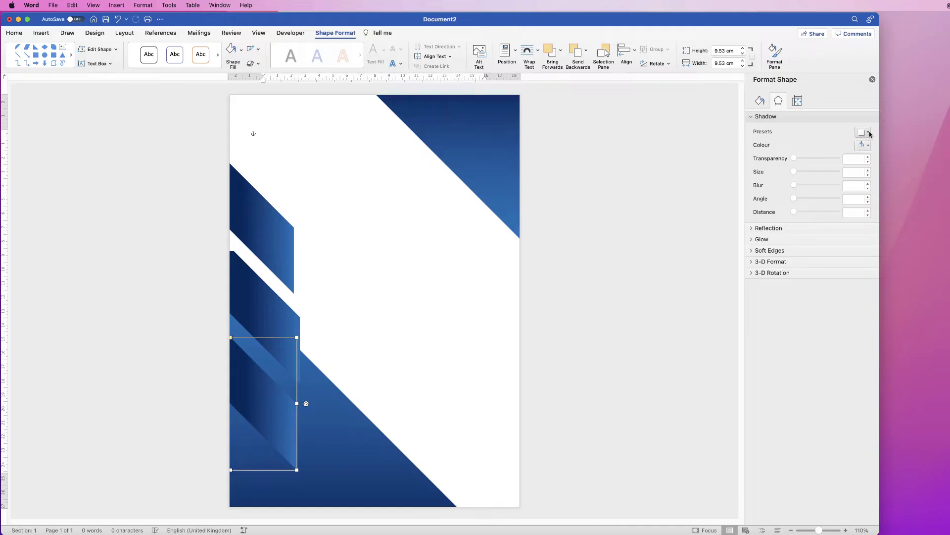
{"action": "left_click", "coordinate": [869, 134]}
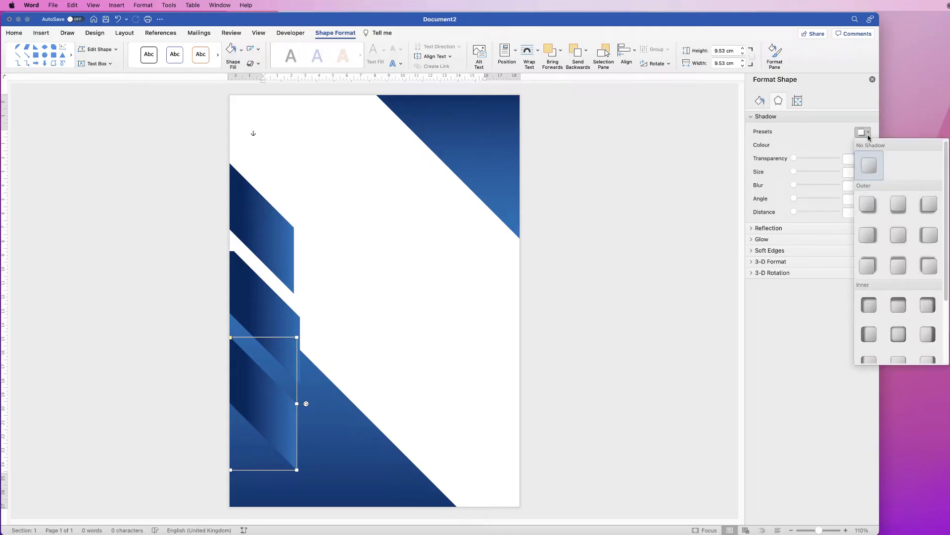
{"action": "left_click", "coordinate": [870, 266]}
Apply the same outer shadow to the middle and top parallelograms, then select the stack.
{"action": "left_click", "coordinate": [291, 307]}
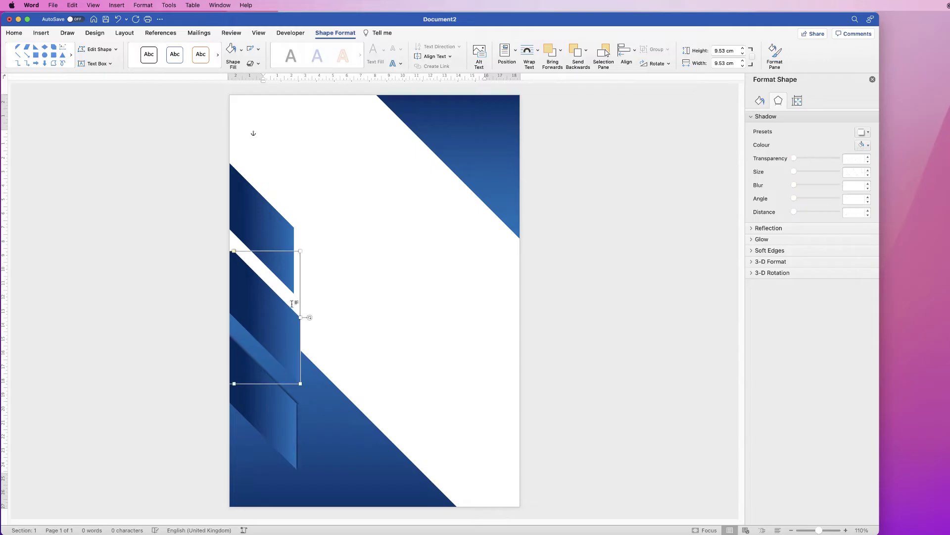
{"action": "left_click", "coordinate": [869, 134]}
{"action": "left_click", "coordinate": [869, 265]}
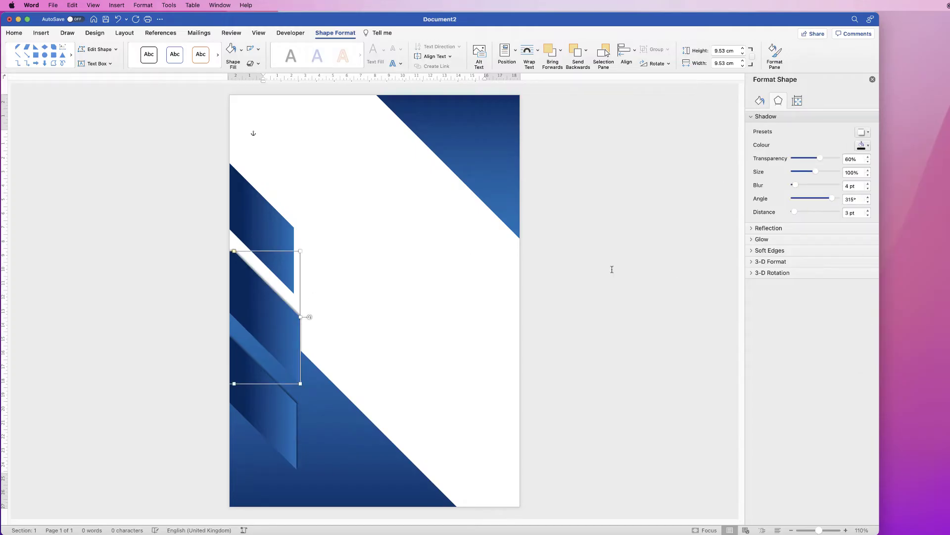
{"action": "left_click", "coordinate": [252, 216]}
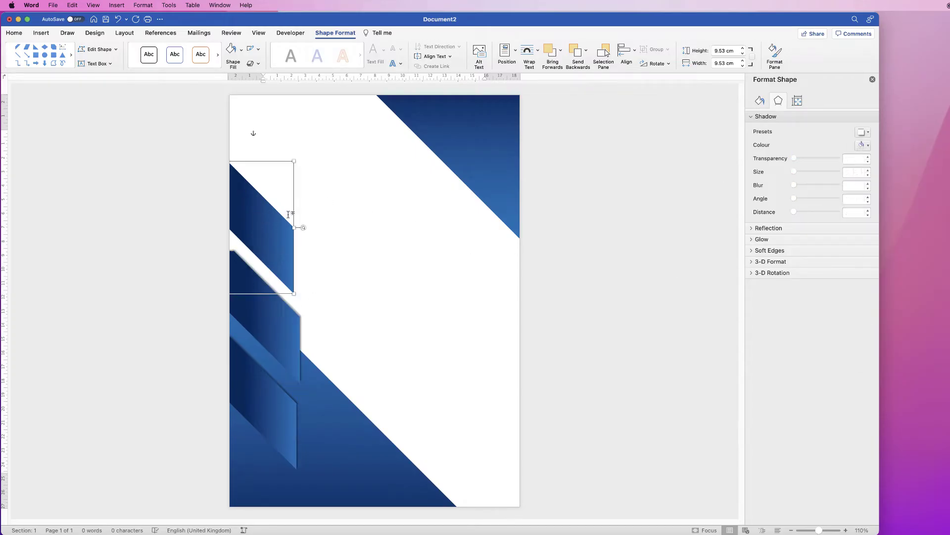
{"action": "left_click", "coordinate": [869, 135]}
{"action": "left_click", "coordinate": [870, 264]}
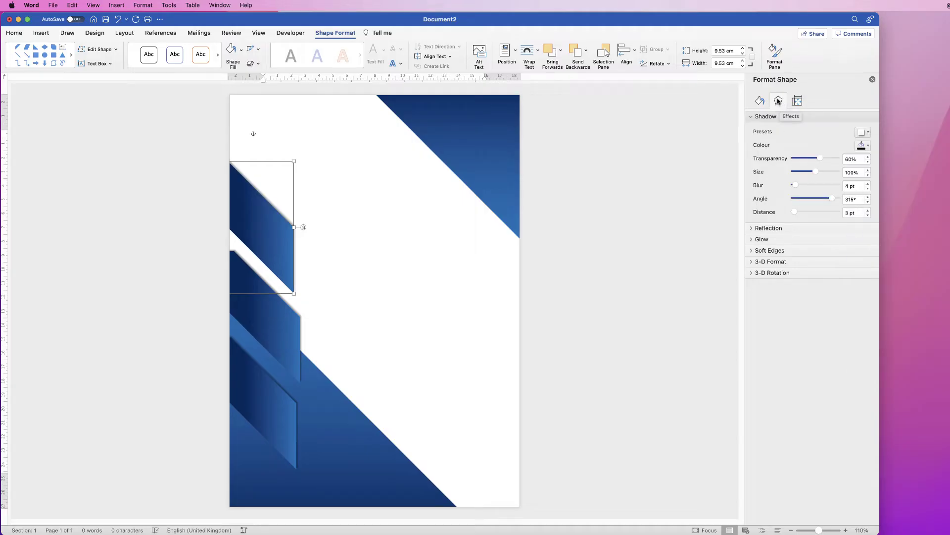
{"action": "left_click", "coordinate": [277, 325], "text": "shift"}
{"action": "left_click", "coordinate": [274, 399], "text": "shift"}
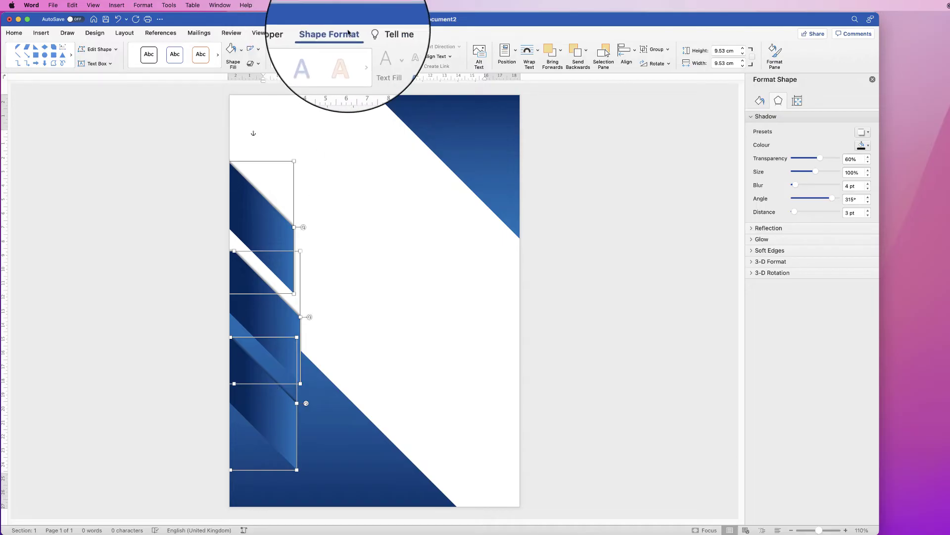
Distribute the three parallelograms vertically and align them along their right edges.
{"action": "left_click", "coordinate": [635, 54]}
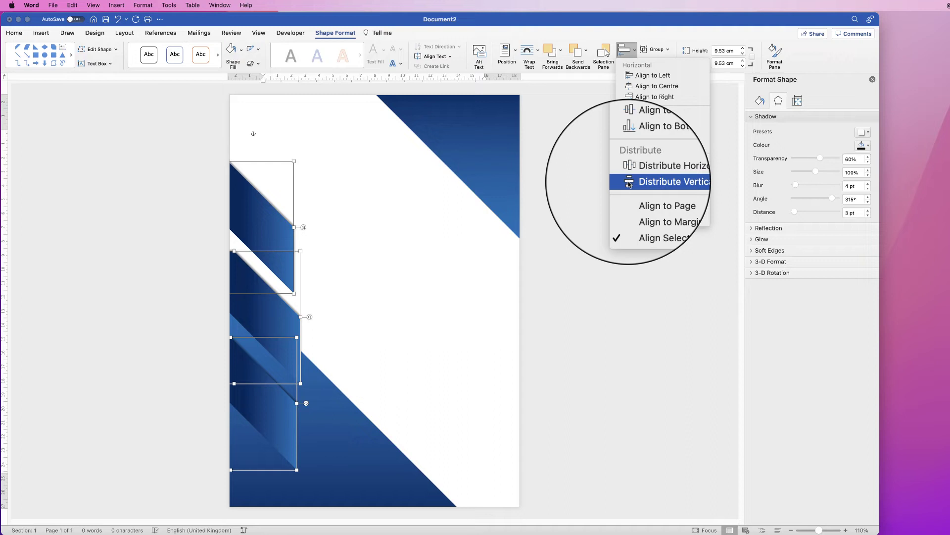
{"action": "left_click", "coordinate": [667, 182]}
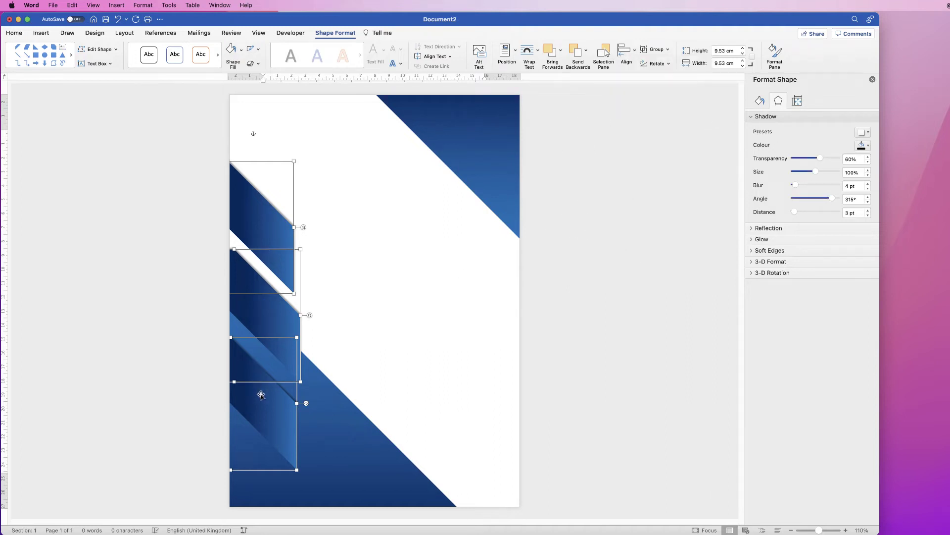
{"action": "left_click", "coordinate": [345, 321]}
{"action": "left_click", "coordinate": [274, 324]}
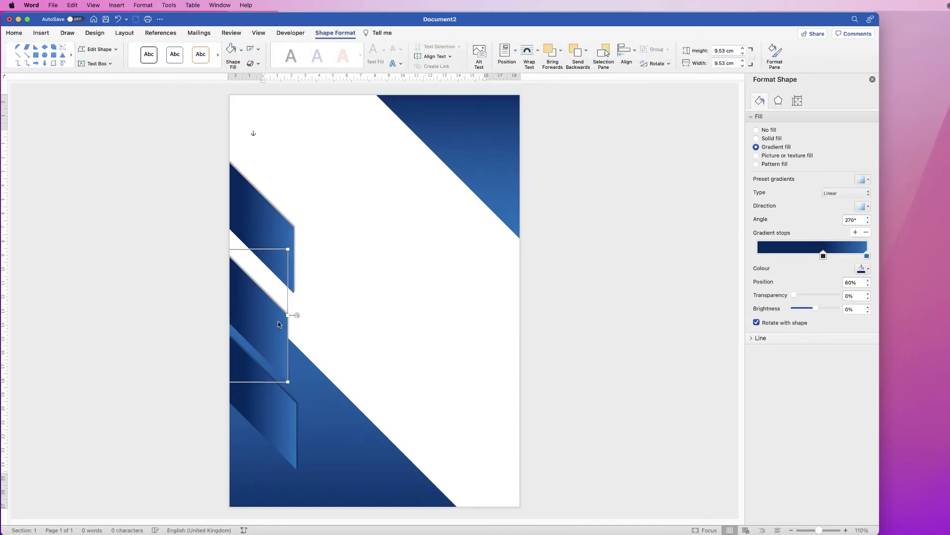
{"action": "left_click", "coordinate": [271, 403], "text": "shift"}
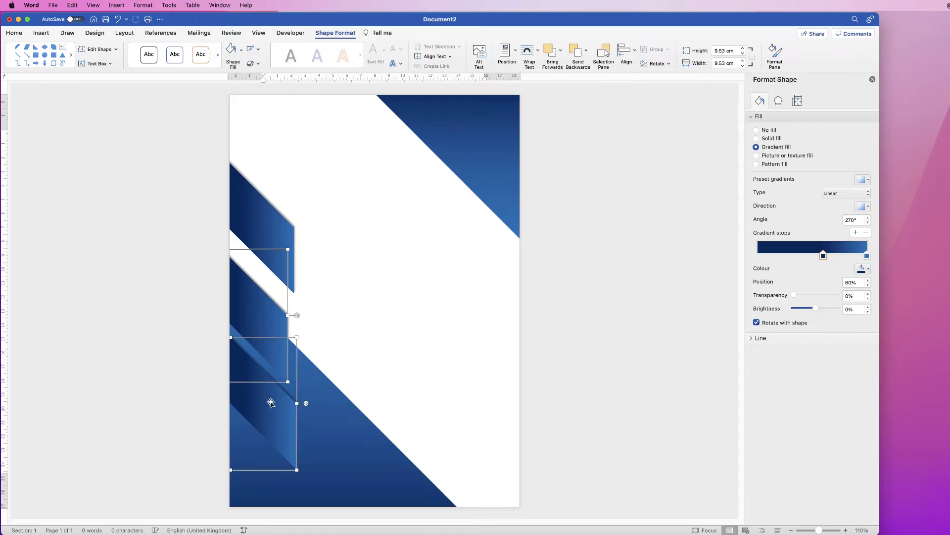
{"action": "left_click", "coordinate": [265, 220], "text": "shift"}
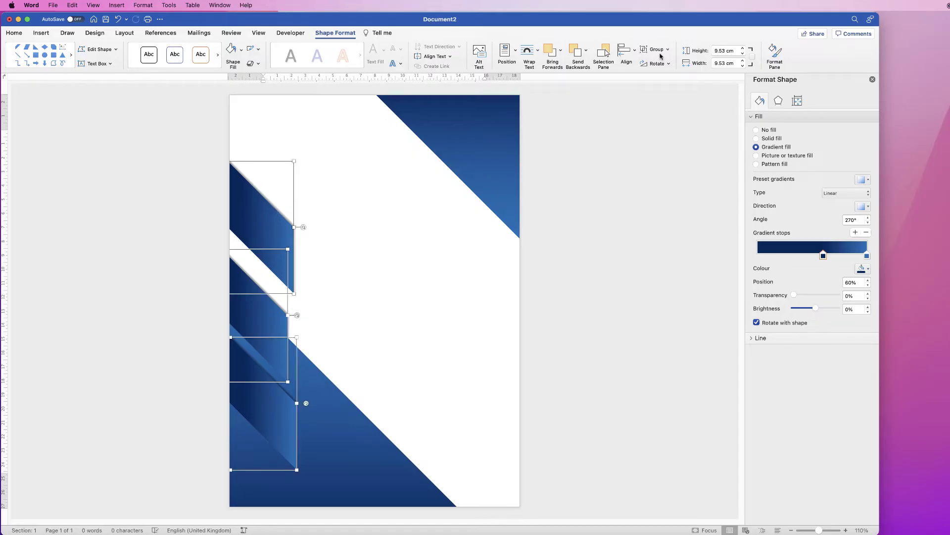
{"action": "left_click", "coordinate": [637, 57]}
{"action": "left_click", "coordinate": [654, 135]}
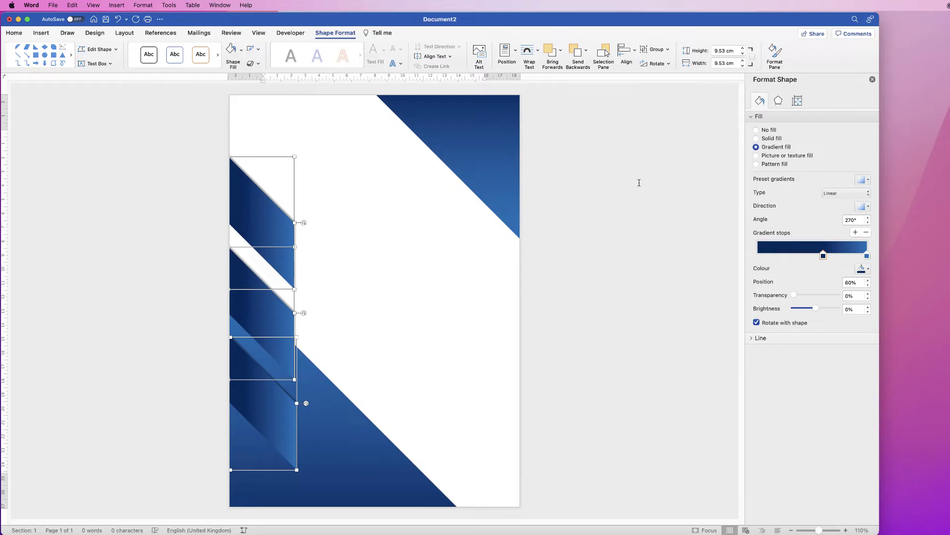
{"action": "left_click", "coordinate": [635, 53]}
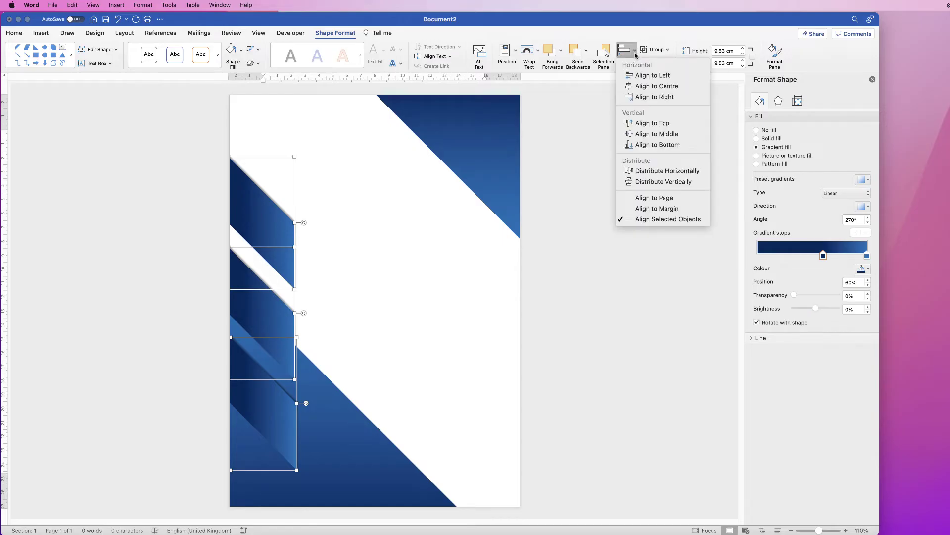
{"action": "left_click", "coordinate": [630, 99]}
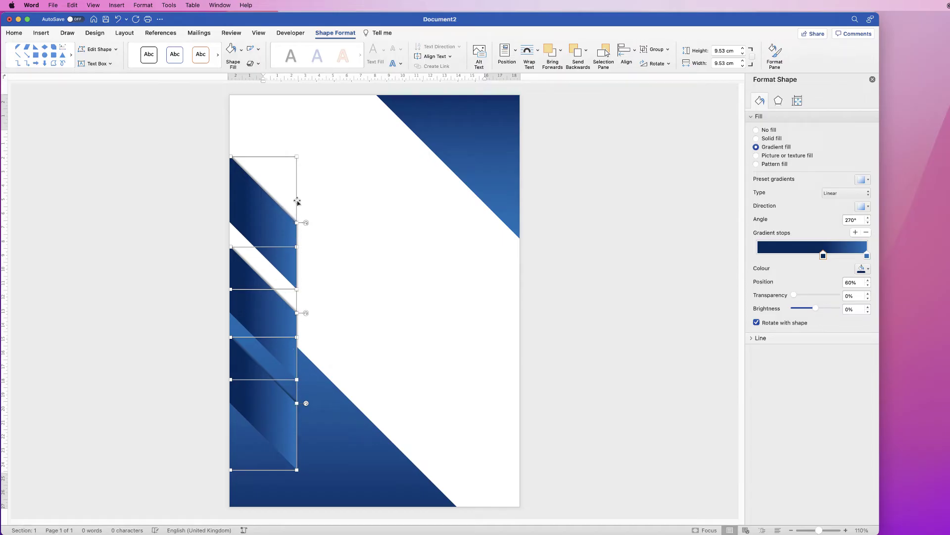
Group the three stacked parallelograms and nudge the group slightly left.
{"action": "left_click", "coordinate": [667, 50]}
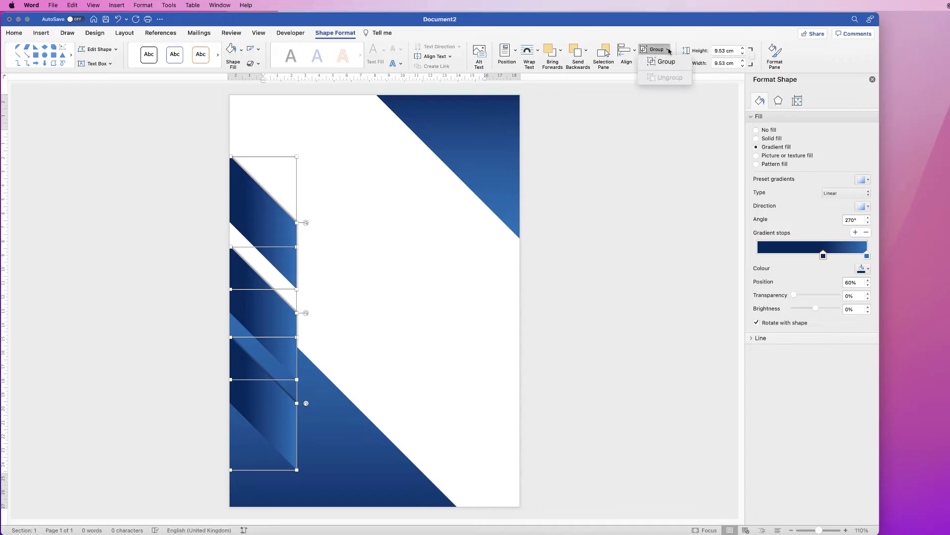
{"action": "left_click", "coordinate": [662, 63]}
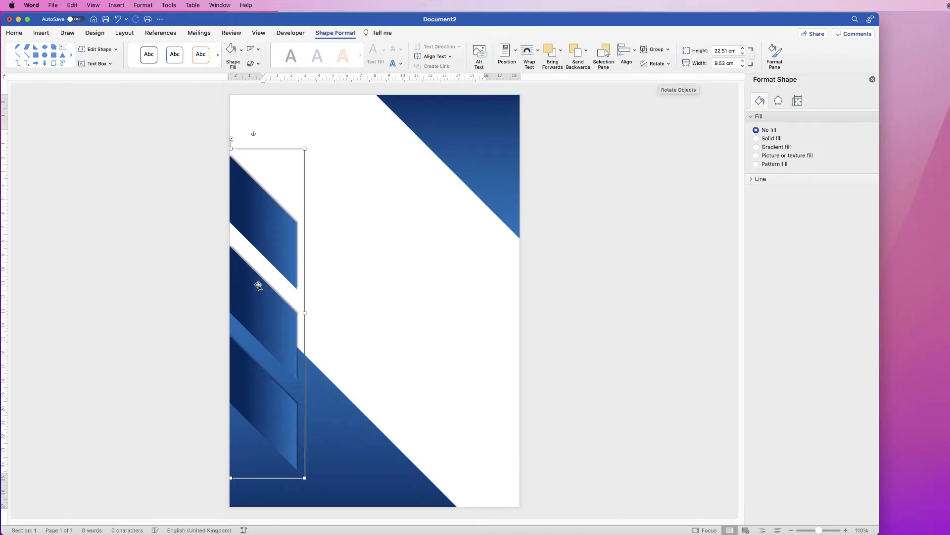
{"action": "key", "text": "Left"}
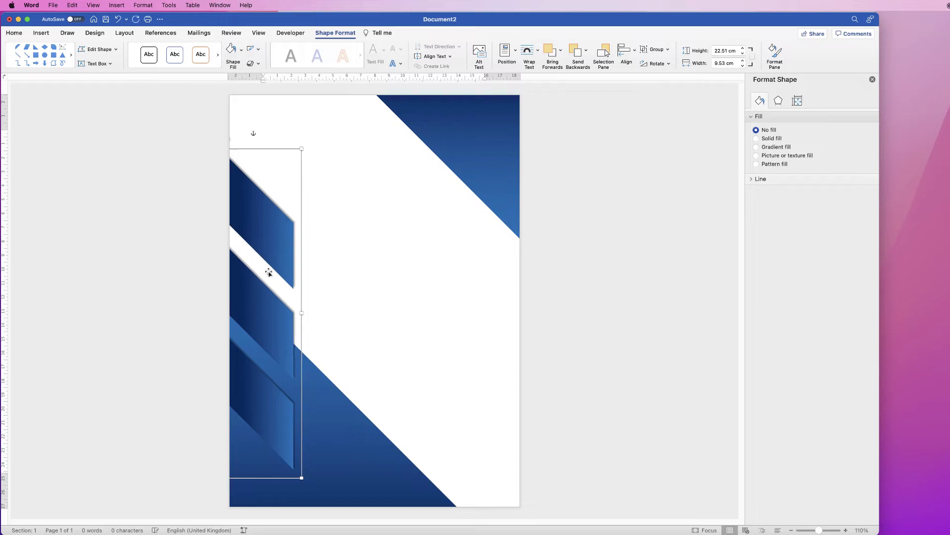
Ungroup the stripes and move the top slanted piece toward the middle of the page.
{"action": "left_click", "coordinate": [331, 273]}
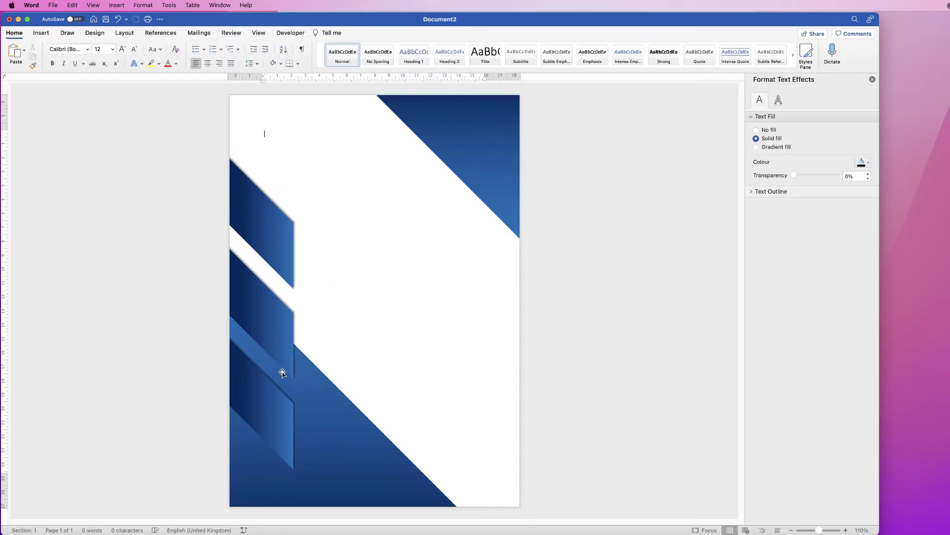
{"action": "left_click", "coordinate": [281, 234]}
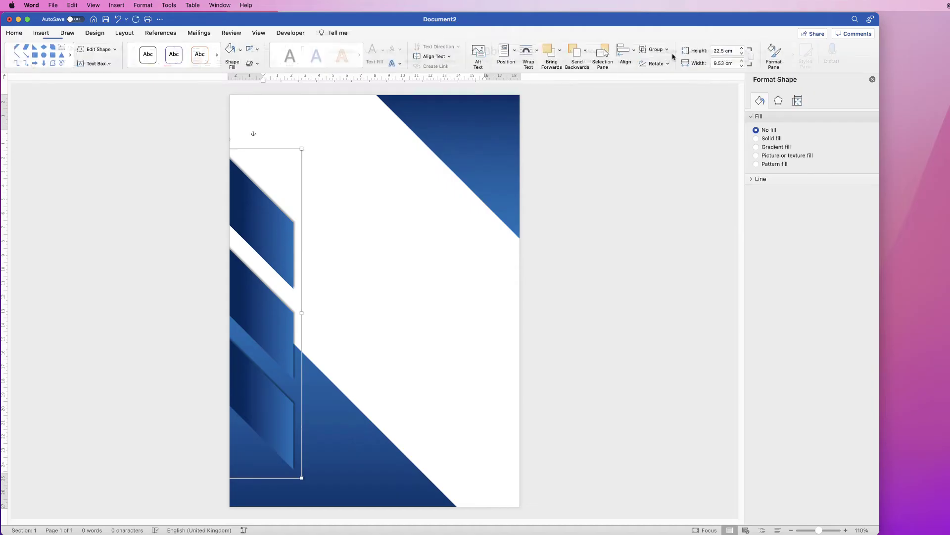
{"action": "left_click", "coordinate": [657, 51]}
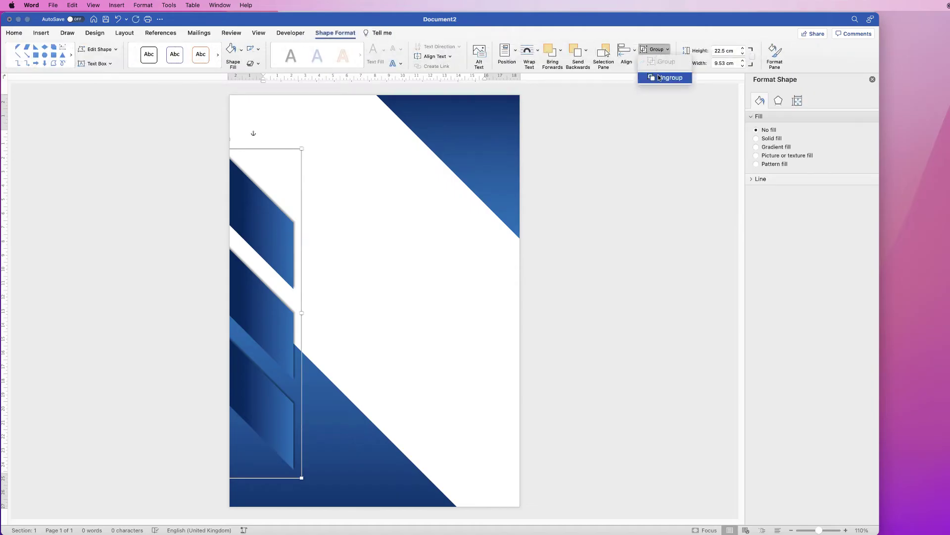
{"action": "left_click", "coordinate": [664, 77]}
{"action": "left_click", "coordinate": [363, 244]}
{"action": "left_click", "coordinate": [268, 222]}
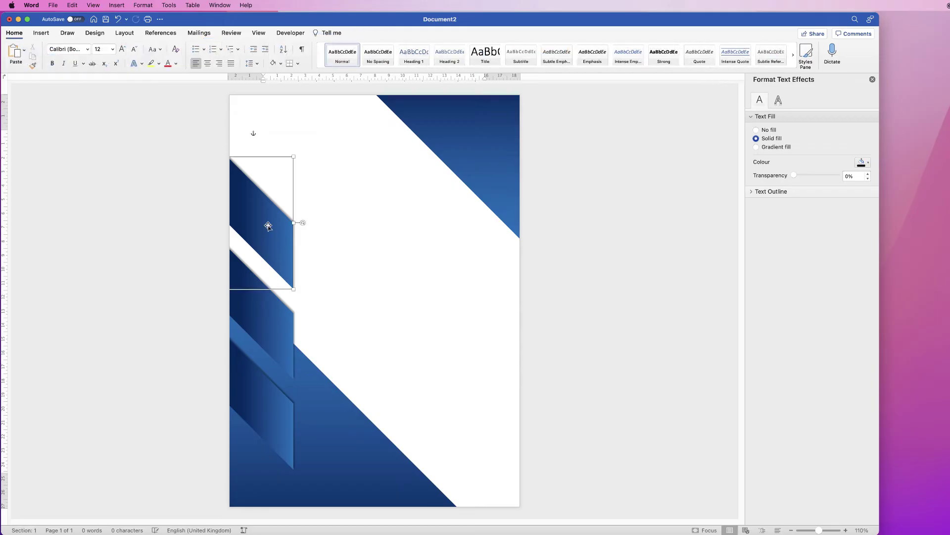
{"action": "left_click_drag", "start_coordinate": [268, 225], "coordinate": [467, 255]}
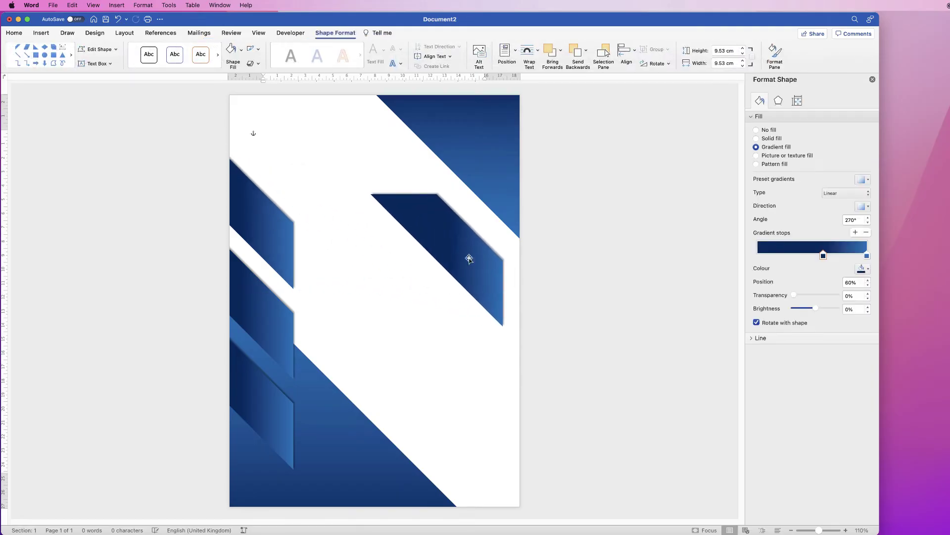
Regroup the three remaining left-edge stripe pieces into one object.
{"action": "left_click", "coordinate": [266, 410]}
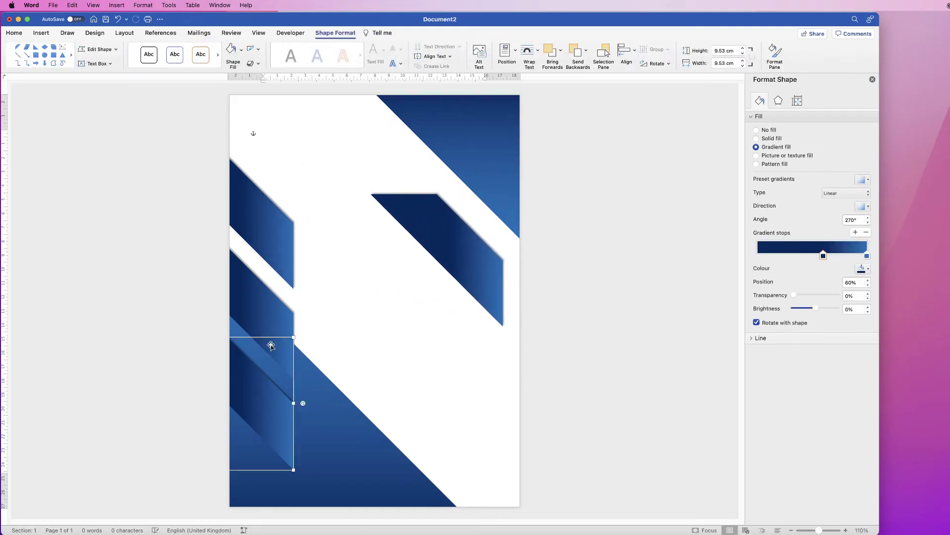
{"action": "left_click", "coordinate": [259, 314], "text": "shift"}
{"action": "left_click", "coordinate": [267, 224], "text": "shift"}
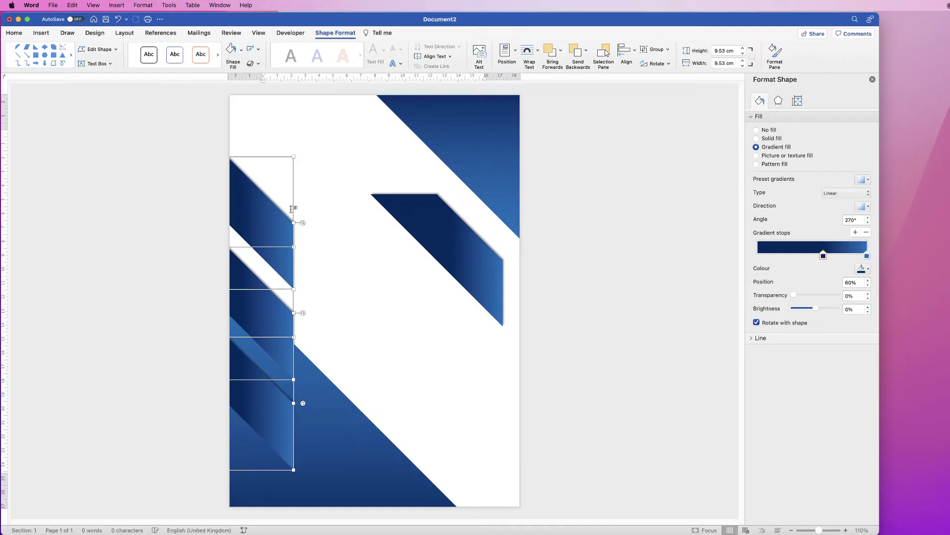
{"action": "left_click", "coordinate": [668, 51]}
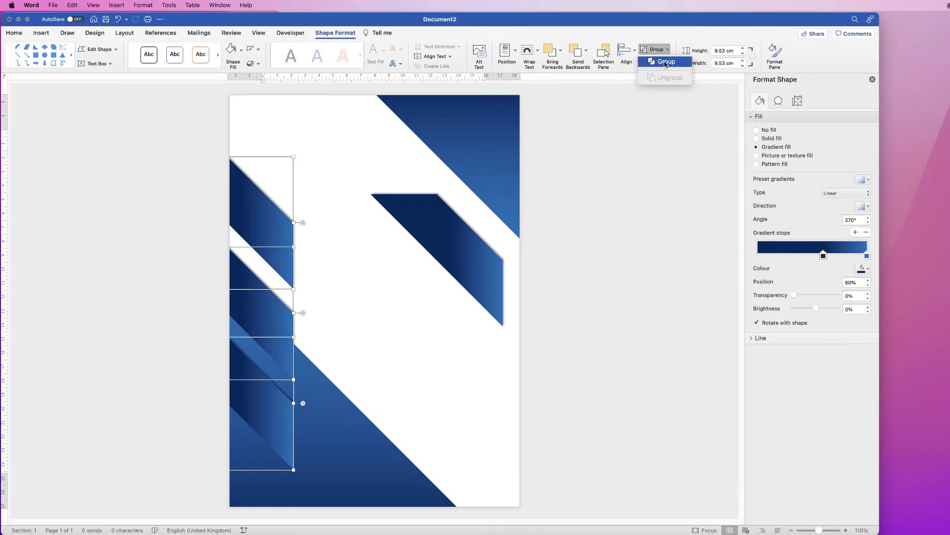
{"action": "left_click", "coordinate": [666, 62]}
Move the lone slanted piece into the top-right corner, fitted along the upper diagonal band.
{"action": "left_click_drag", "start_coordinate": [455, 248], "coordinate": [489, 194]}
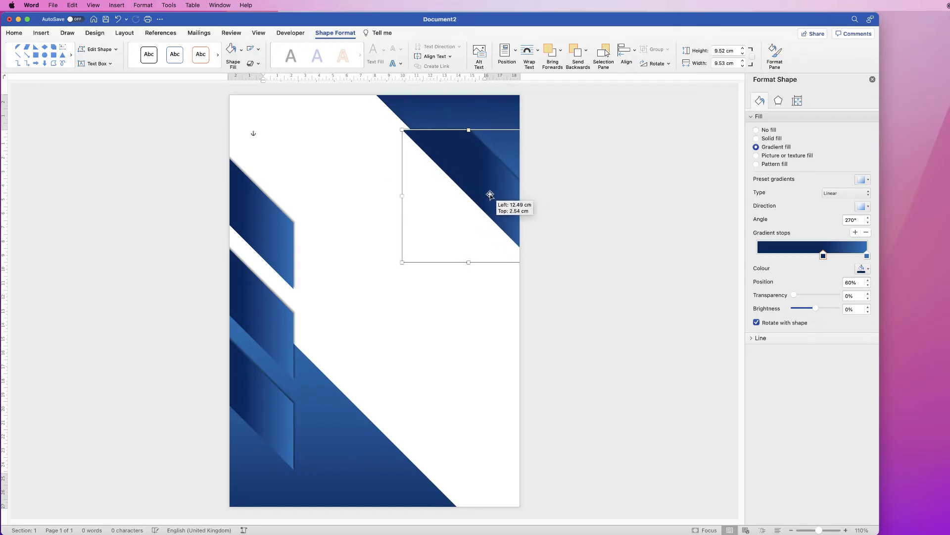
{"action": "left_click_drag", "start_coordinate": [490, 194], "coordinate": [490, 199]}
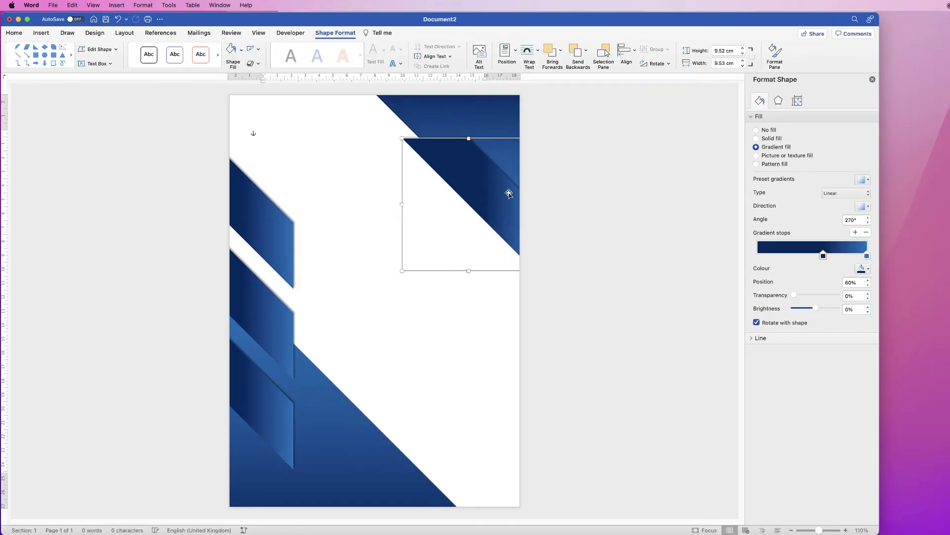
{"action": "left_click", "coordinate": [451, 312]}
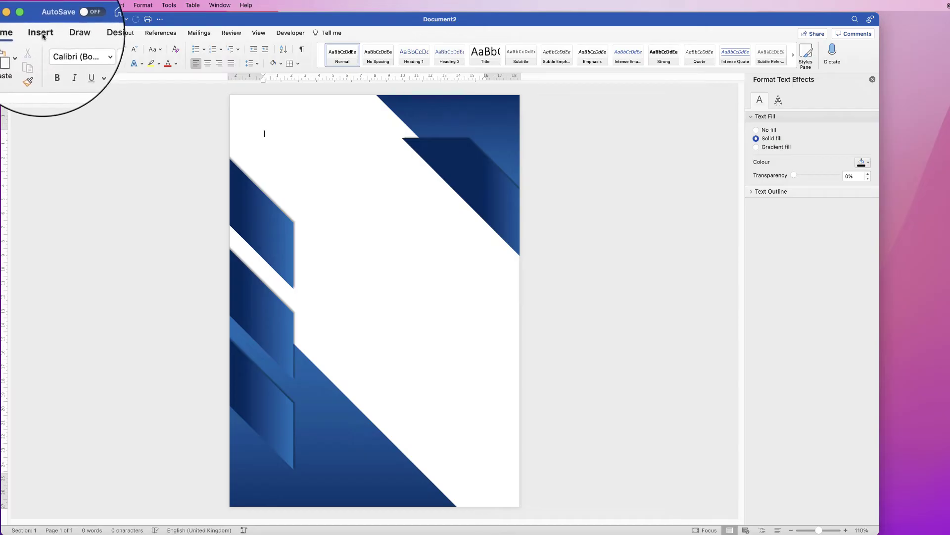
Insert the circle.png logo picture from file.
{"action": "left_click", "coordinate": [43, 35]}
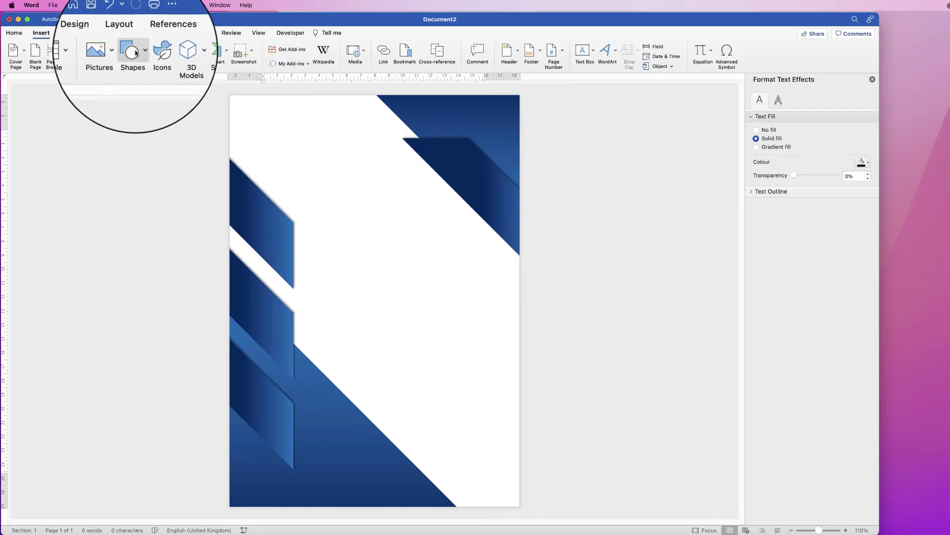
{"action": "left_click", "coordinate": [111, 48]}
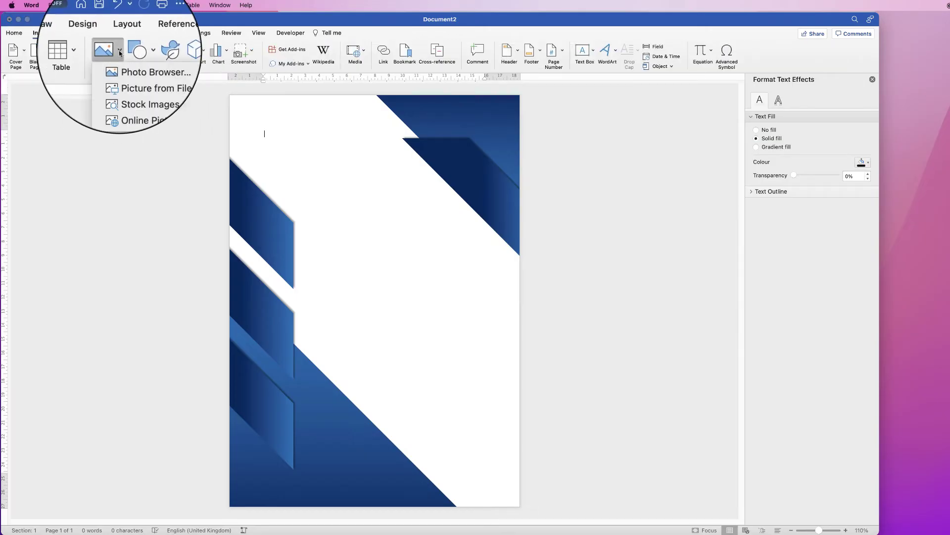
{"action": "left_click", "coordinate": [128, 77]}
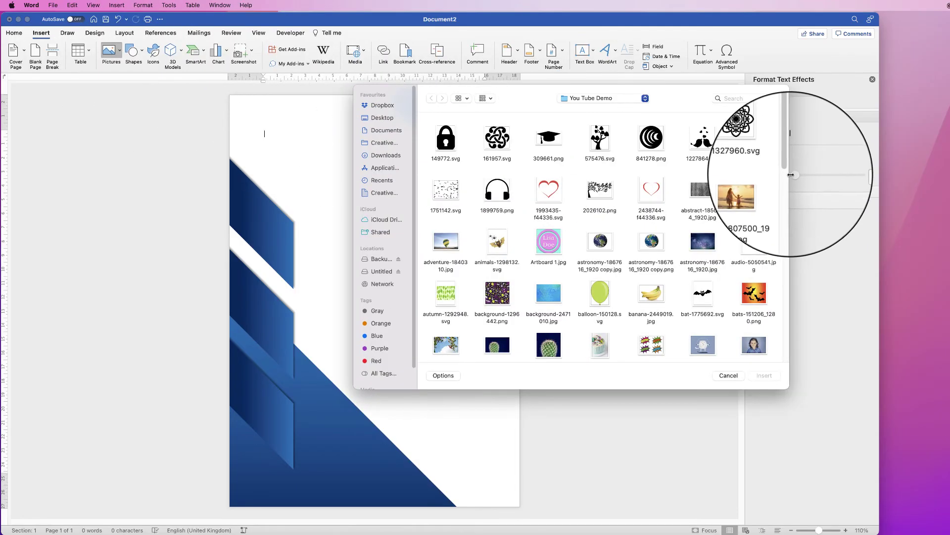
{"action": "scroll", "coordinate": [743, 186], "scroll_direction": "down", "scroll_amount": 5}
{"action": "scroll", "coordinate": [783, 203], "scroll_direction": "down", "scroll_amount": 3}
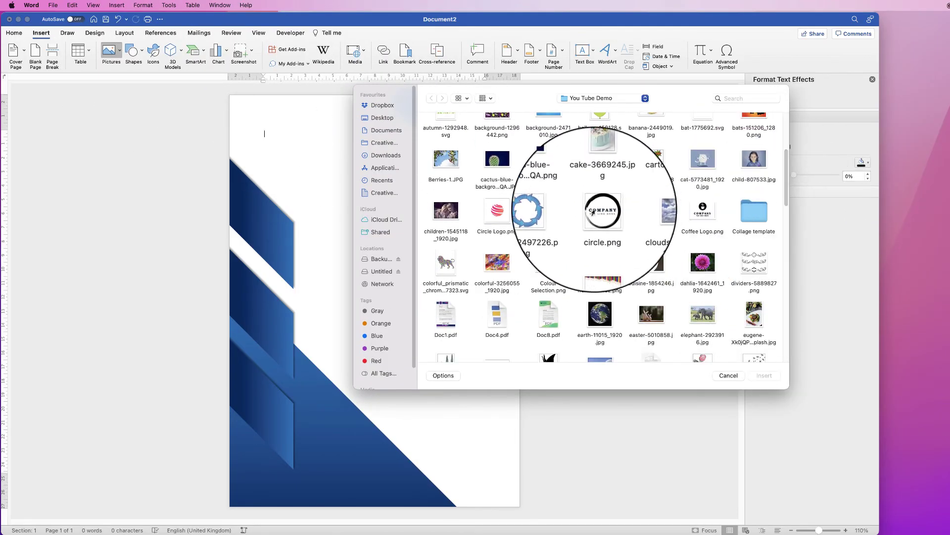
{"action": "left_click", "coordinate": [600, 216]}
{"action": "left_click", "coordinate": [765, 376]}
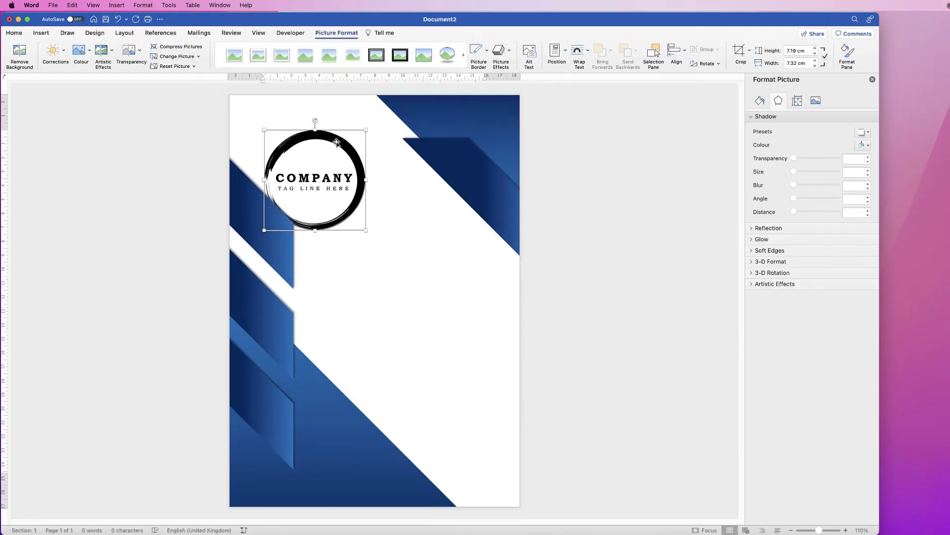
Set the logo to In Front of Text, move it top-left and shrink it to about 4 cm.
{"action": "left_click_drag", "start_coordinate": [335, 143], "coordinate": [347, 140]}
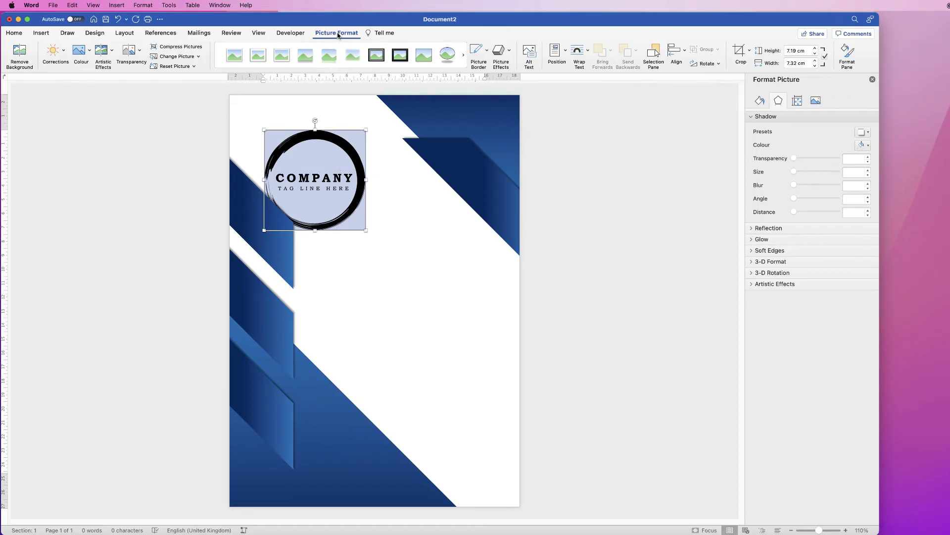
{"action": "left_click", "coordinate": [579, 52]}
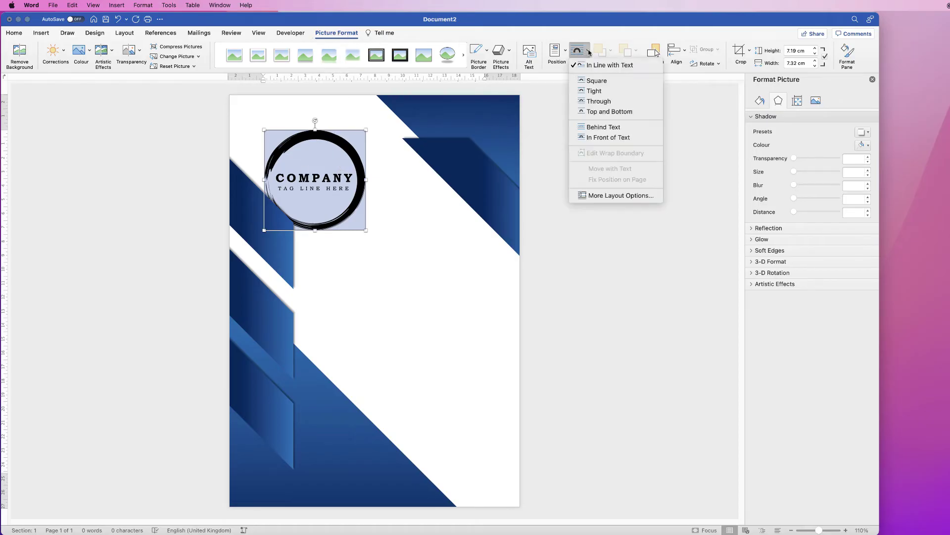
{"action": "left_click", "coordinate": [598, 137]}
{"action": "left_click_drag", "start_coordinate": [344, 153], "coordinate": [338, 128]}
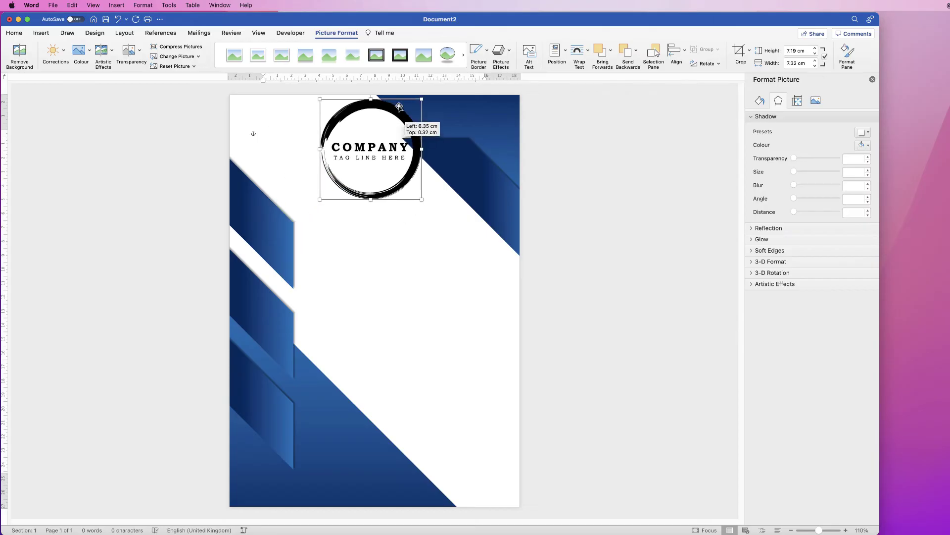
{"action": "left_click_drag", "start_coordinate": [356, 206], "coordinate": [313, 162]}
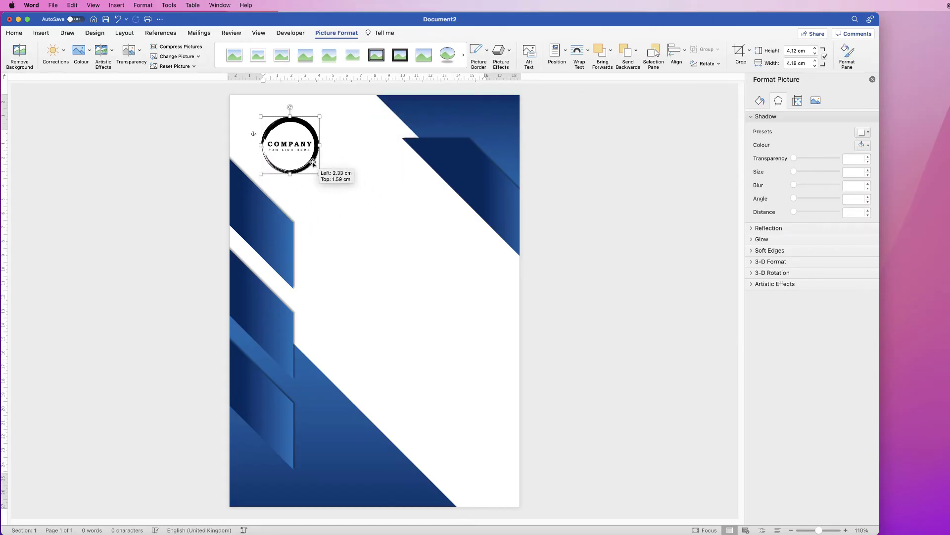
Draw a horizontal text box in the middle of the page.
{"action": "left_click", "coordinate": [376, 215]}
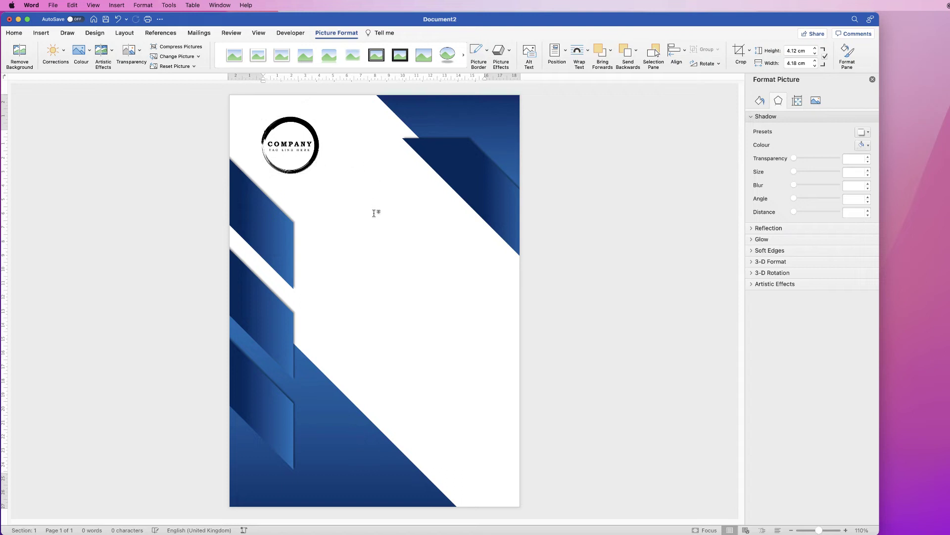
{"action": "left_click", "coordinate": [41, 33]}
{"action": "left_click", "coordinate": [594, 51]}
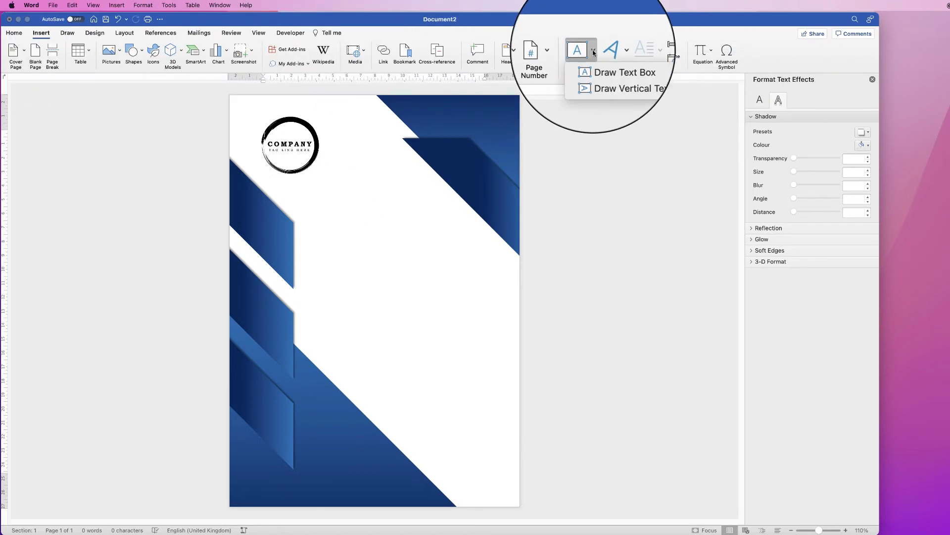
{"action": "left_click", "coordinate": [609, 71]}
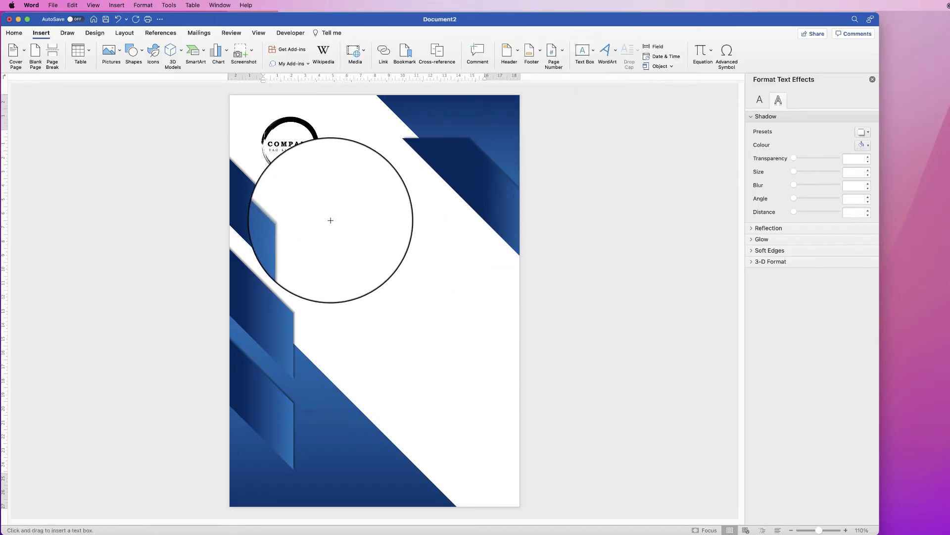
{"action": "left_click_drag", "start_coordinate": [328, 214], "coordinate": [465, 267]}
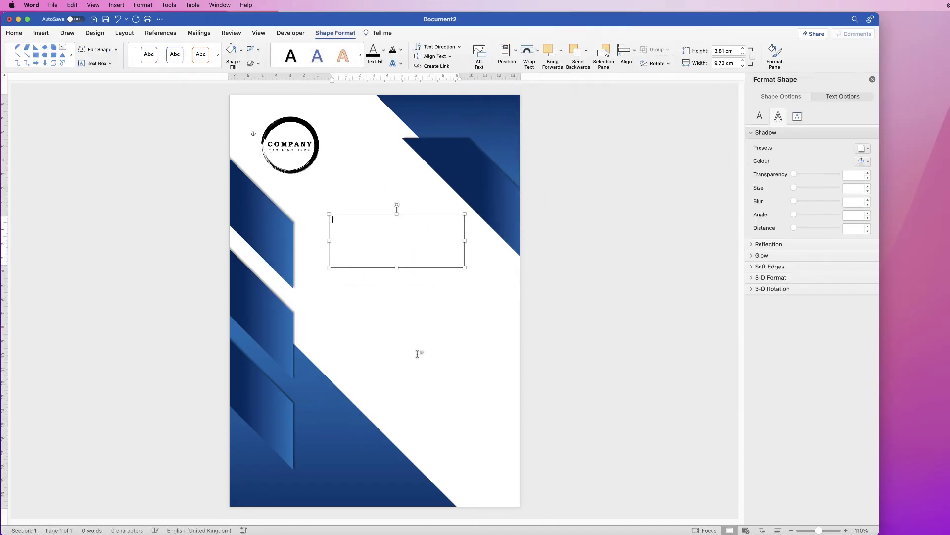
{"action": "left_click", "coordinate": [387, 294]}
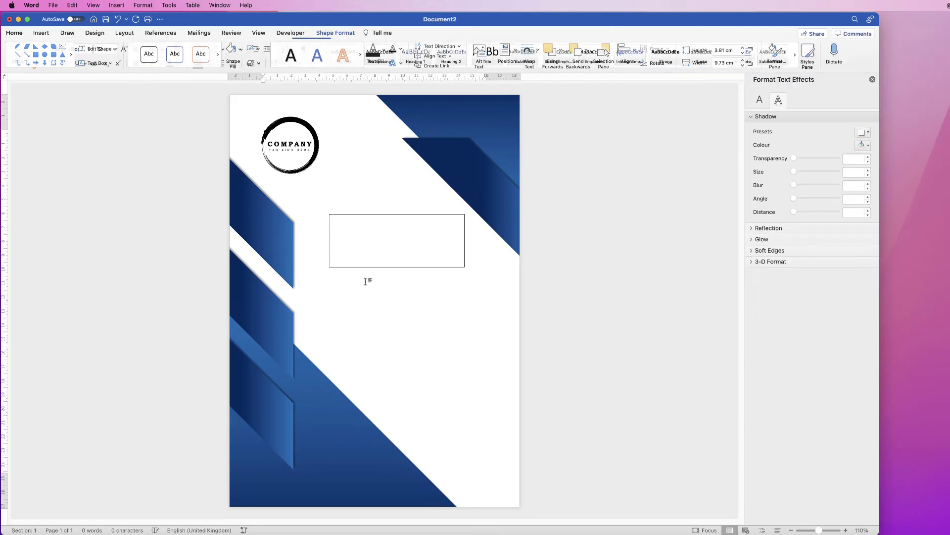
Remove the text box outline and enter ANNUAL and REPORT on two lines.
{"action": "left_click", "coordinate": [380, 237]}
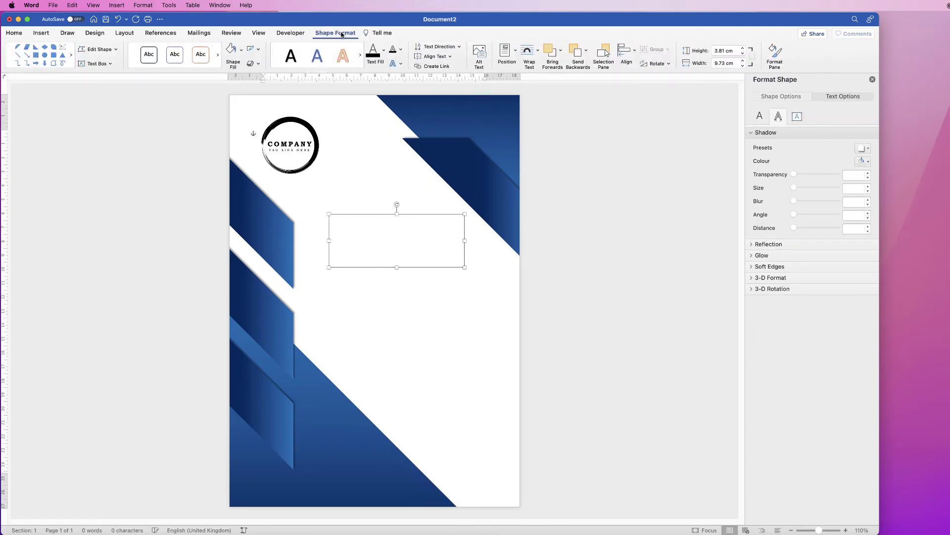
{"action": "left_click", "coordinate": [258, 51]}
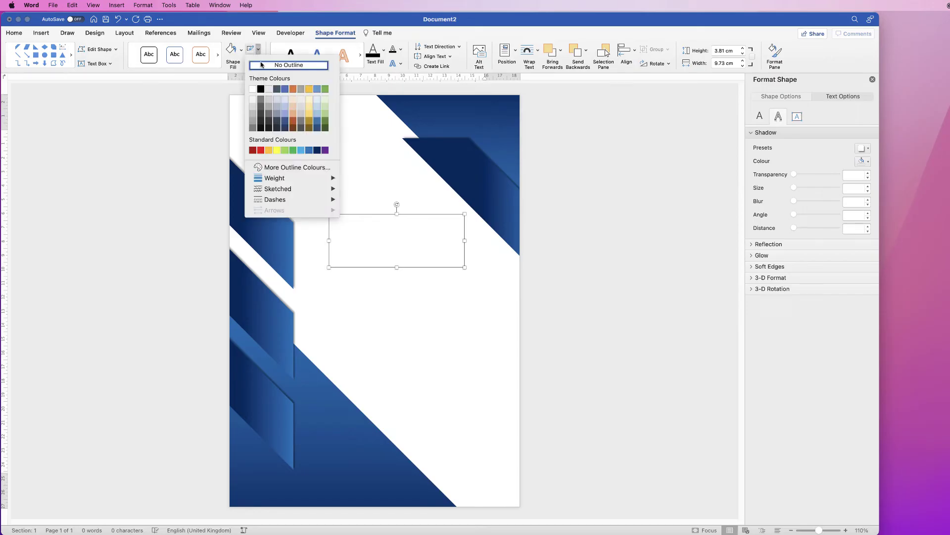
{"action": "left_click", "coordinate": [288, 64]}
{"action": "type", "text": "ANNUA"}
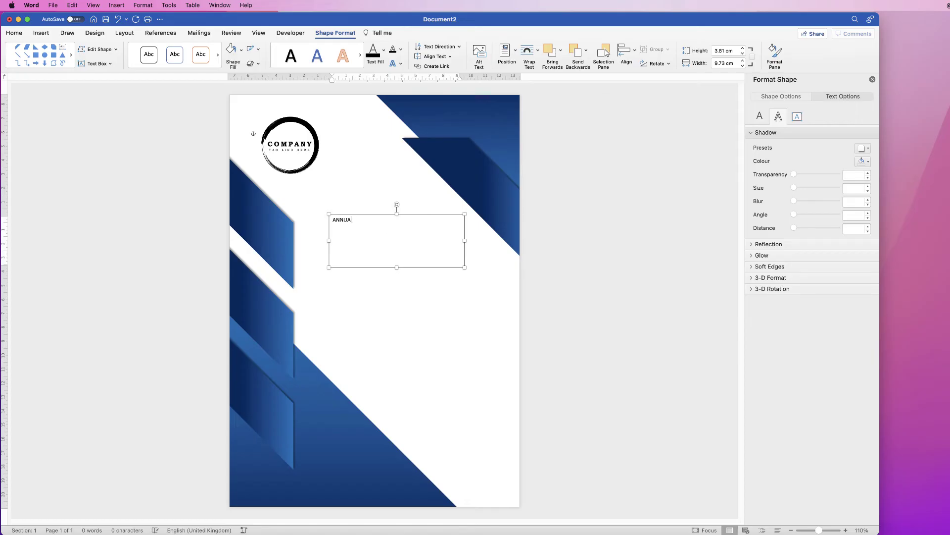
{"action": "type", "text": "L"}
{"action": "key", "text": "Return"}
{"action": "type", "text": "REPORT"}
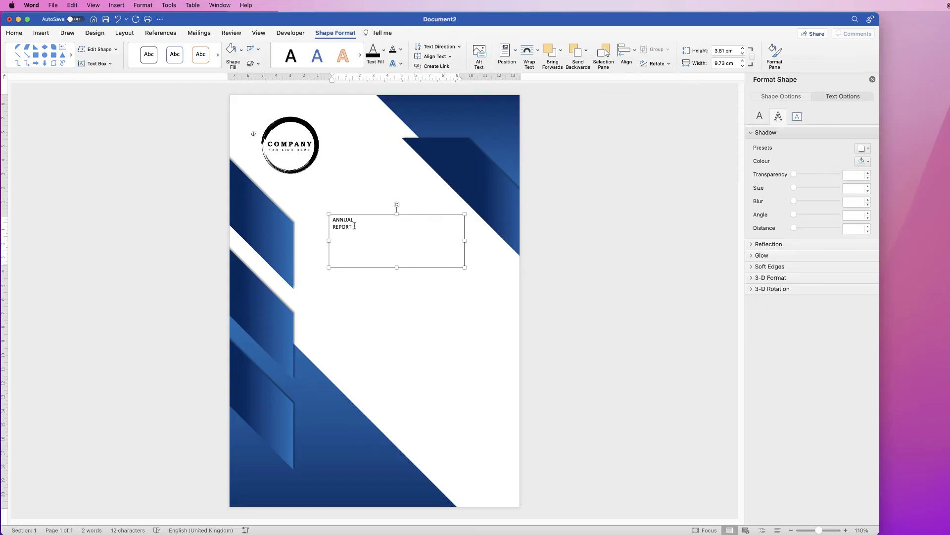
{"action": "left_click_drag", "start_coordinate": [355, 226], "coordinate": [334, 218]}
Change the title text's font to Aharoni.
{"action": "left_click", "coordinate": [375, 237]}
{"action": "left_click", "coordinate": [363, 187]}
{"action": "left_click", "coordinate": [356, 230]}
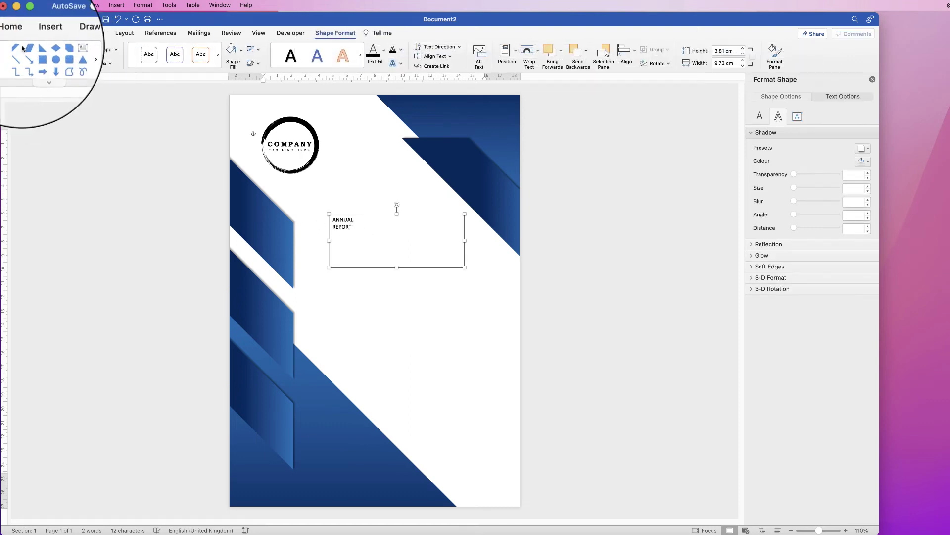
{"action": "left_click", "coordinate": [14, 33]}
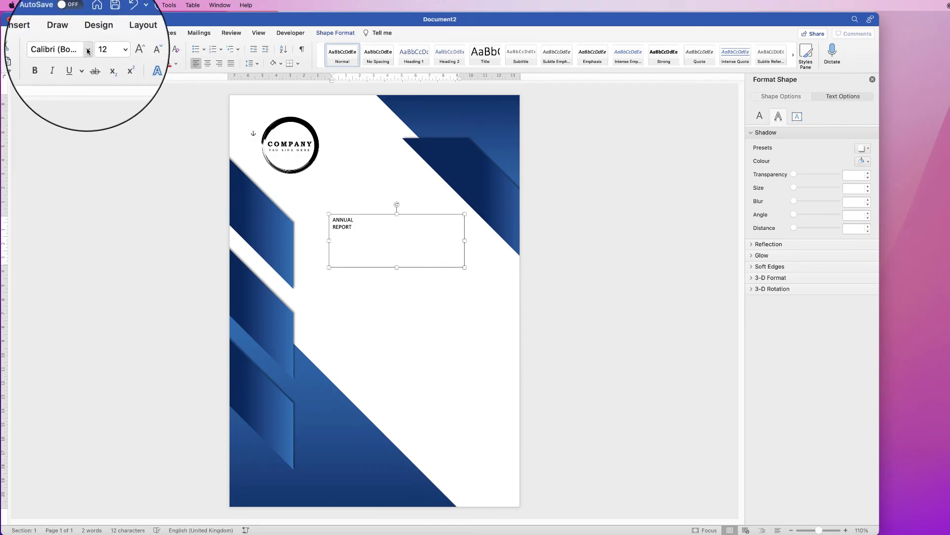
{"action": "left_click", "coordinate": [88, 50]}
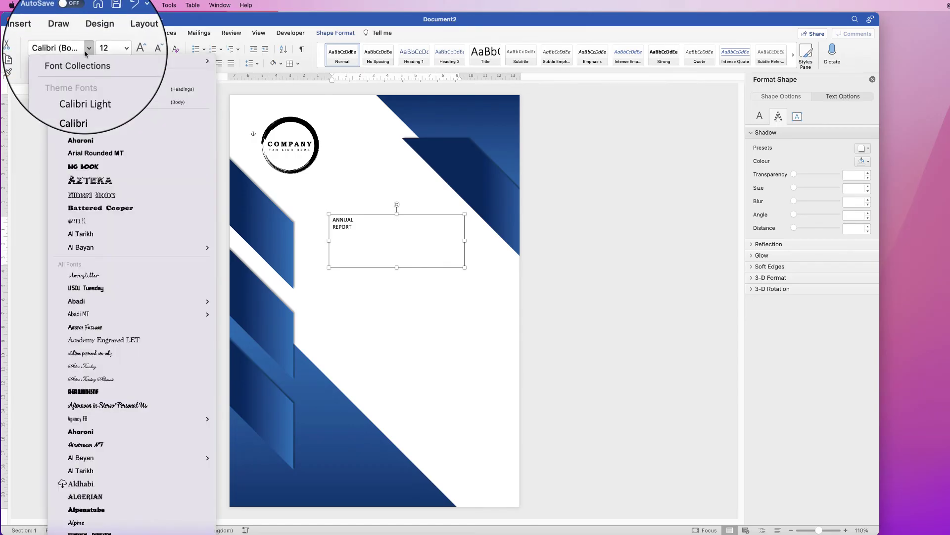
{"action": "left_click", "coordinate": [78, 141]}
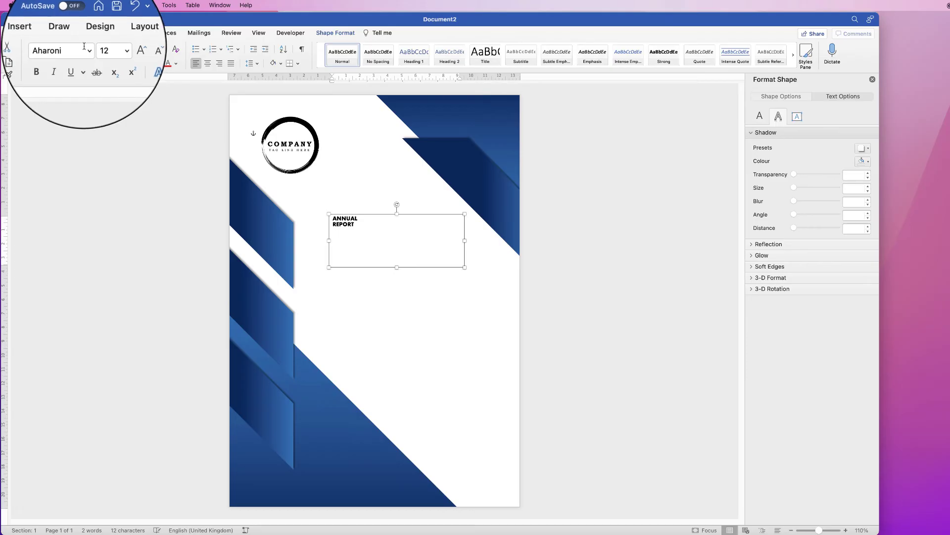
Enlarge the ANNUAL REPORT title to font size 50.
{"action": "key", "text": "super+a"}
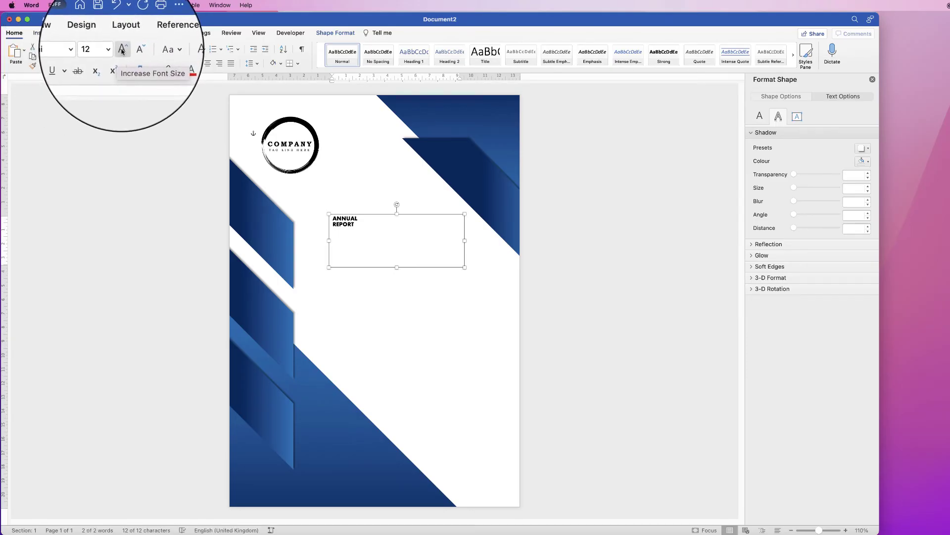
{"action": "left_click", "coordinate": [123, 50]}
{"action": "left_click", "coordinate": [123, 50]}
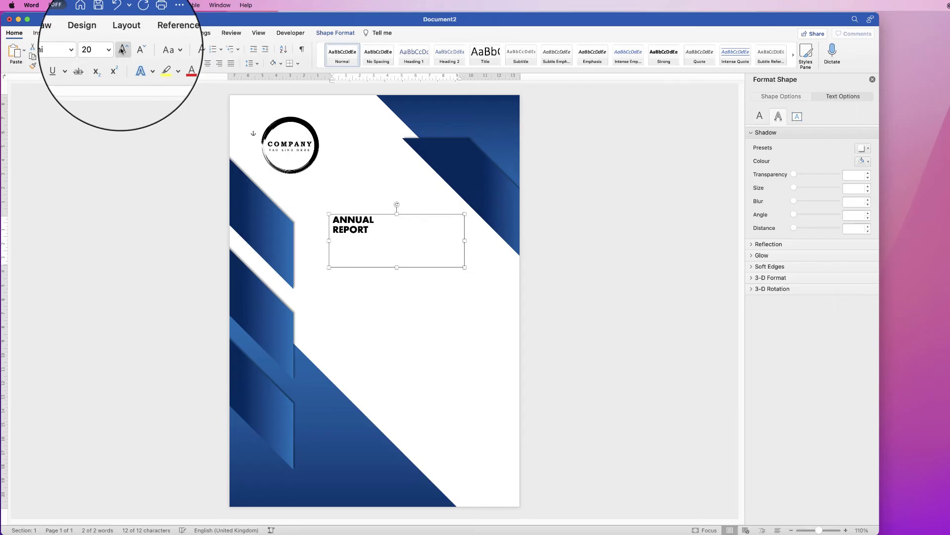
{"action": "left_click", "coordinate": [123, 50]}
{"action": "left_click", "coordinate": [122, 50]}
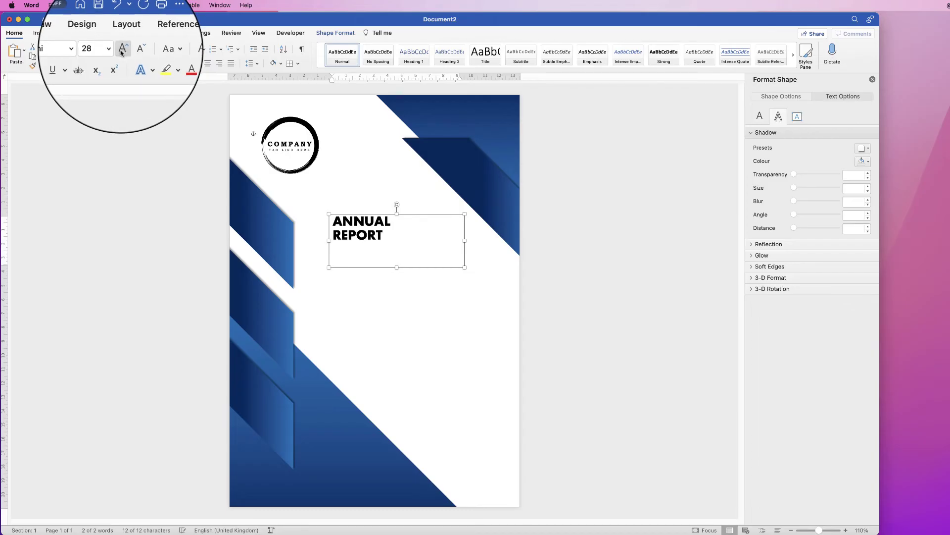
{"action": "left_click", "coordinate": [123, 50]}
{"action": "left_click", "coordinate": [123, 50]}
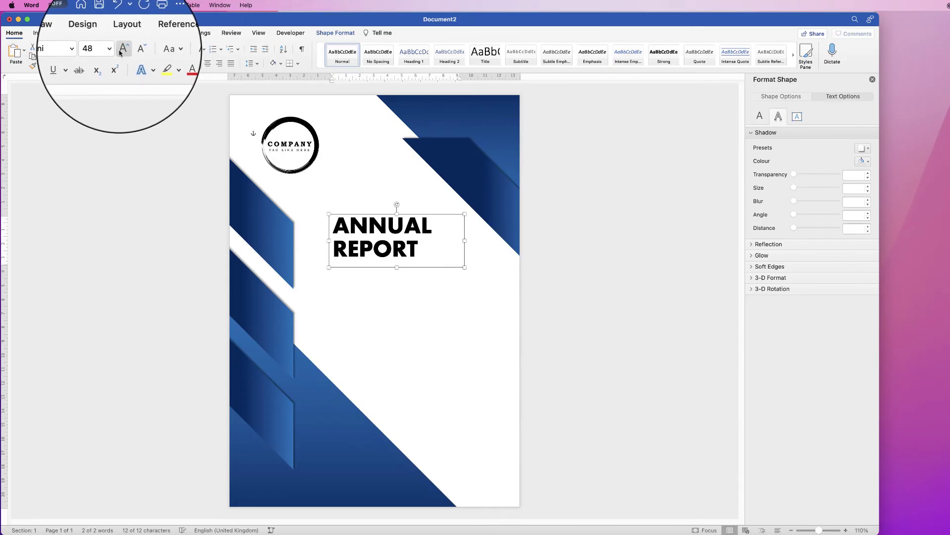
{"action": "left_click", "coordinate": [122, 50]}
{"action": "key", "text": "super+z"}
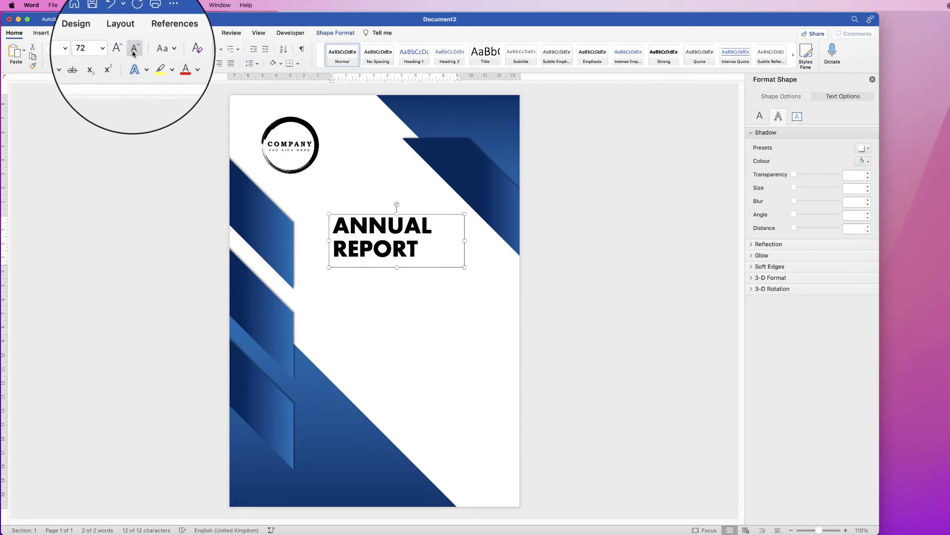
{"action": "left_click", "coordinate": [99, 49]}
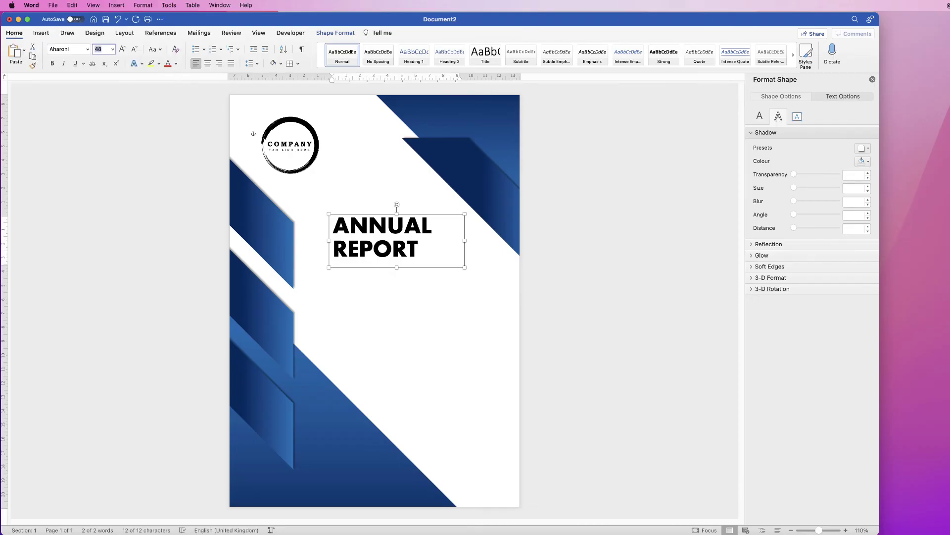
{"action": "type", "text": "50"}
{"action": "key", "text": "Return"}
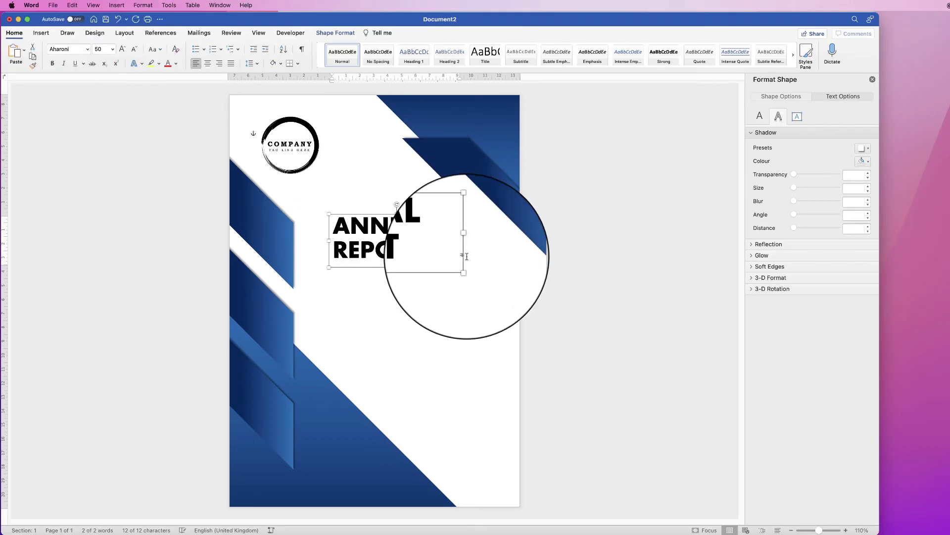
Duplicate the title box above the original, change its text to 2040, and shrink it to fit.
{"action": "left_click_drag", "start_coordinate": [380, 249], "coordinate": [377, 263]}
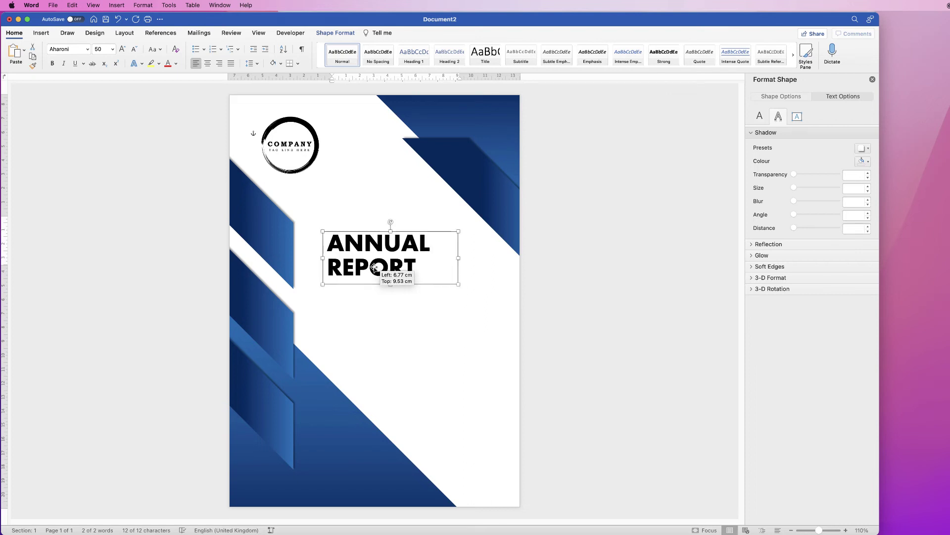
{"action": "mouse_move", "coordinate": [376, 264]}
{"action": "left_mouse_down"}
{"action": "mouse_move", "coordinate": [375, 318]}
{"action": "mouse_move", "coordinate": [402, 262]}
{"action": "left_mouse_up"}
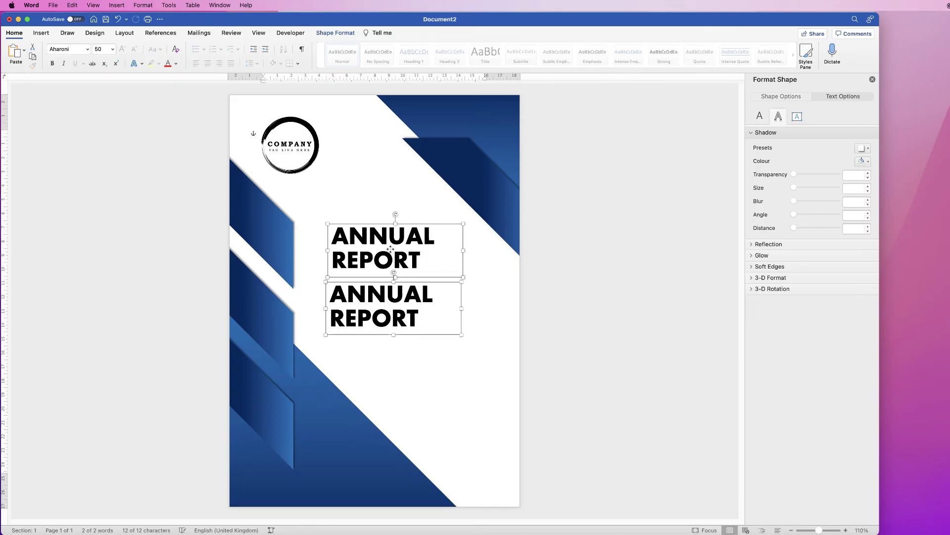
{"action": "left_click_drag", "start_coordinate": [420, 260], "coordinate": [341, 238]}
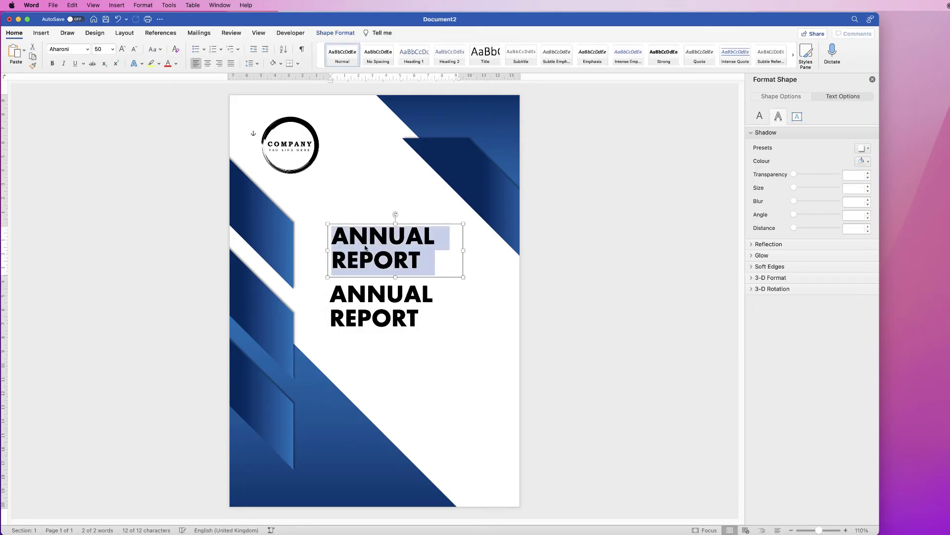
{"action": "type", "text": "2040"}
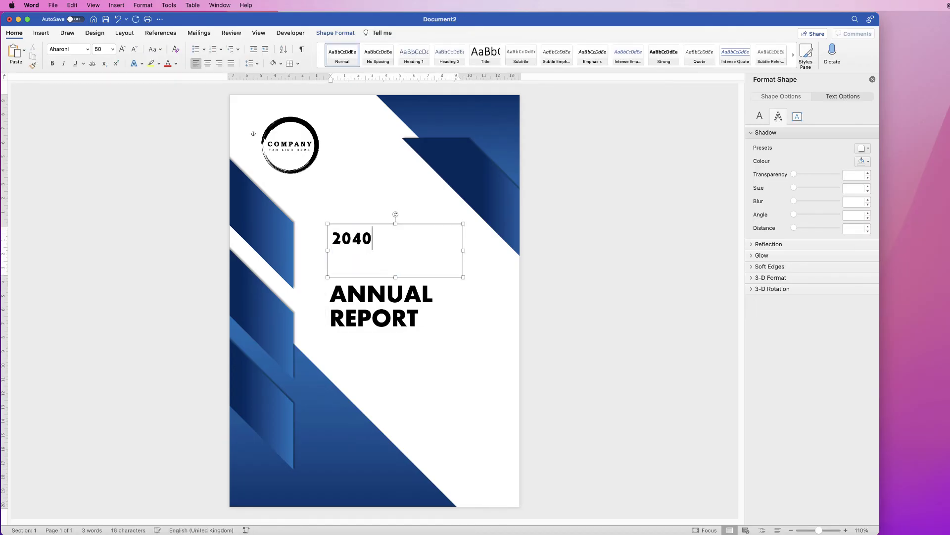
{"action": "mouse_move", "coordinate": [463, 277]}
{"action": "left_mouse_down"}
{"action": "mouse_move", "coordinate": [391, 250]}
{"action": "mouse_move", "coordinate": [348, 271]}
{"action": "left_mouse_up"}
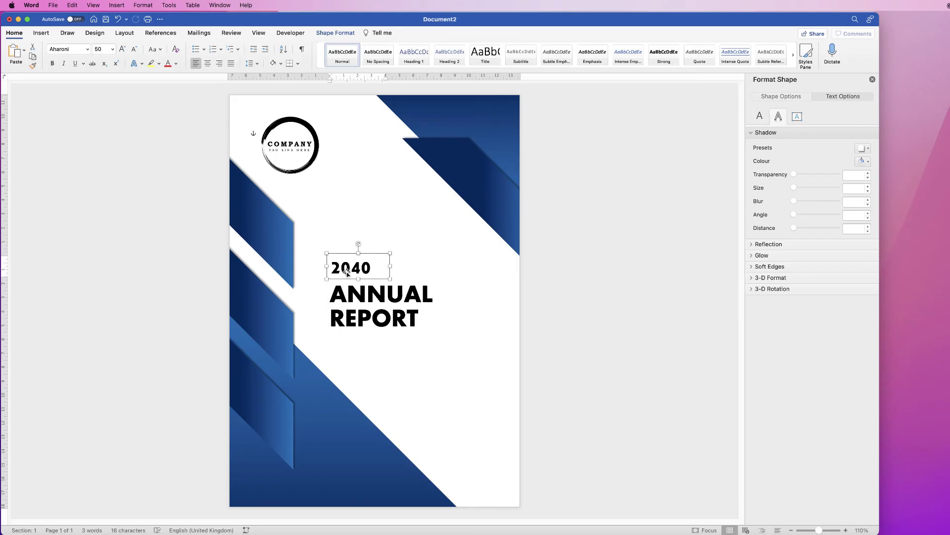
Position the 2040 box above ANNUAL REPORT and left-align the two boxes.
{"action": "left_click_drag", "start_coordinate": [347, 273], "coordinate": [347, 272]}
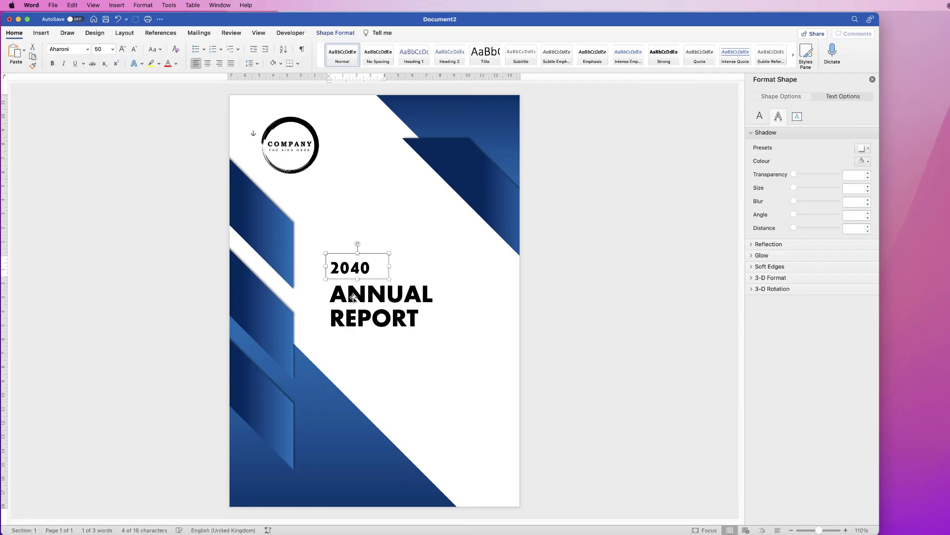
{"action": "left_click", "coordinate": [354, 298], "text": "shift"}
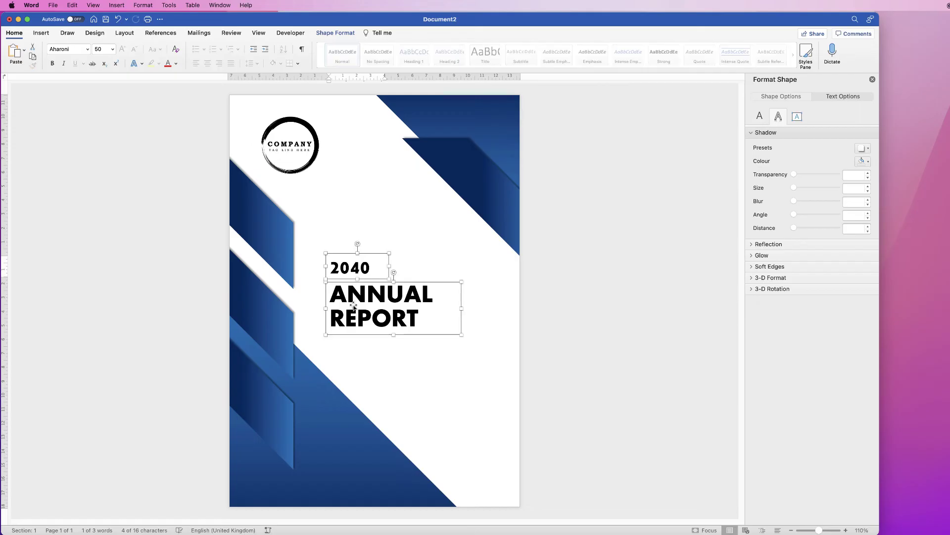
{"action": "left_click", "coordinate": [336, 32]}
{"action": "left_click", "coordinate": [635, 52]}
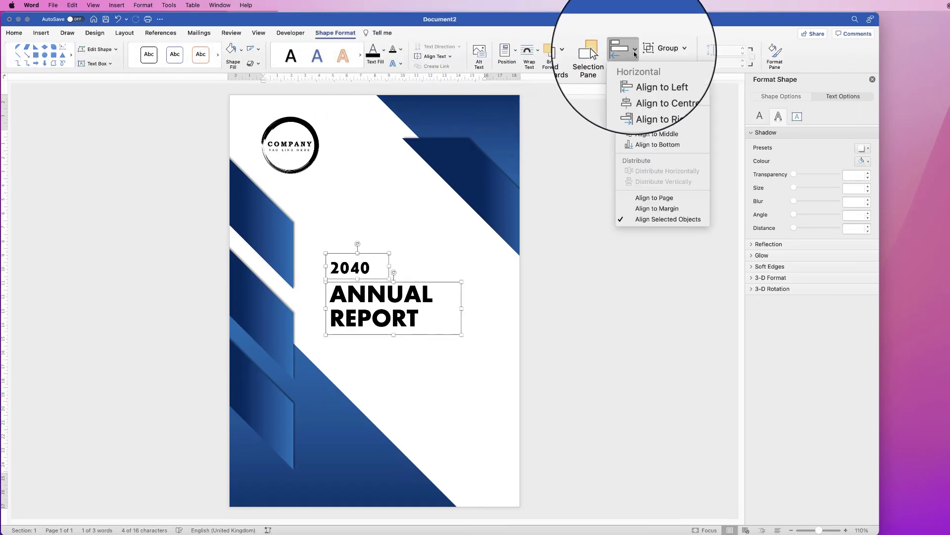
{"action": "left_click", "coordinate": [652, 97]}
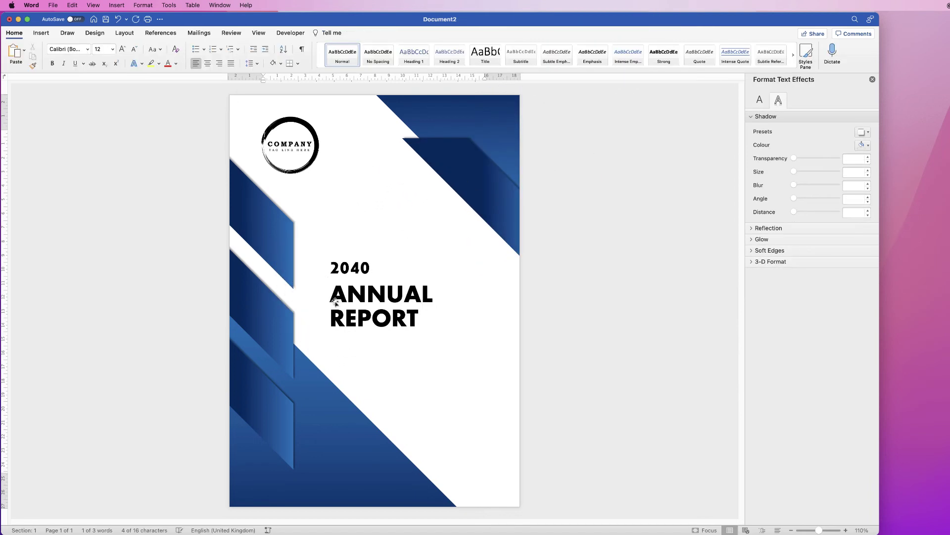
{"action": "left_click", "coordinate": [339, 280]}
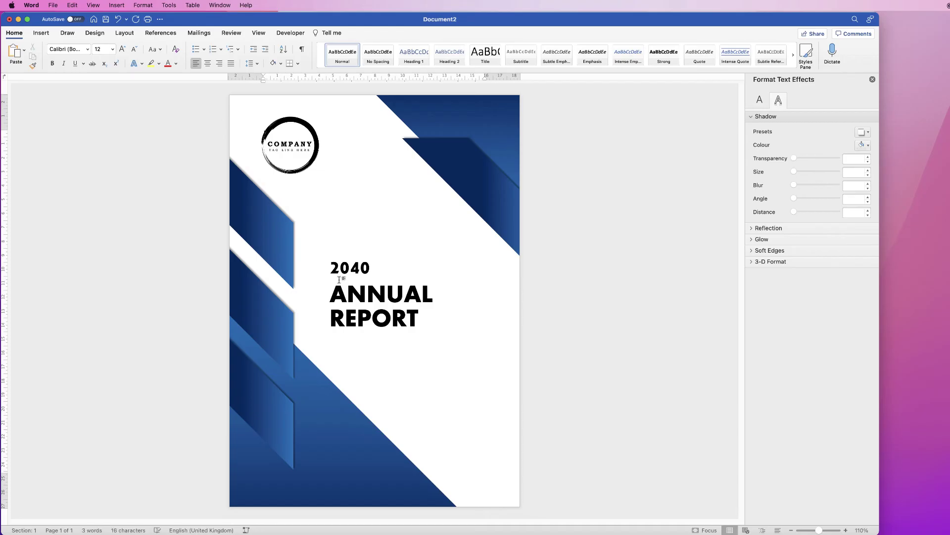
{"action": "double_click", "coordinate": [356, 268]}
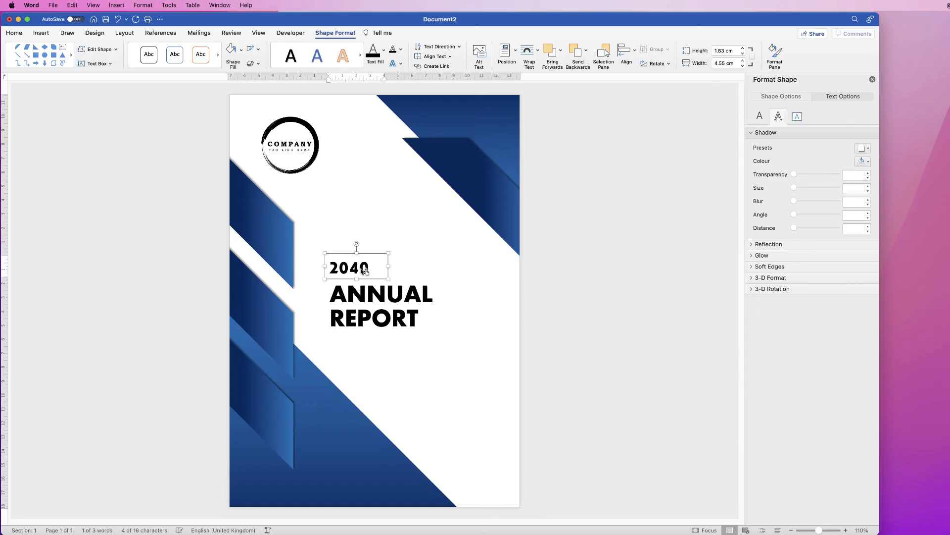
{"action": "left_click", "coordinate": [373, 230]}
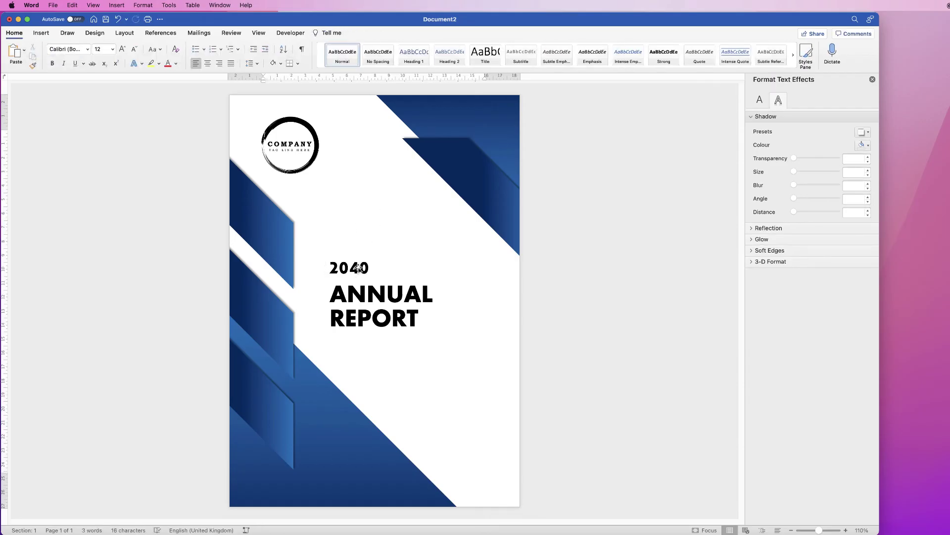
Duplicate the 2040 box higher on the page and widen the copy for the heading.
{"action": "left_click", "coordinate": [362, 270]}
{"action": "left_click_drag", "start_coordinate": [357, 273], "coordinate": [354, 202], "text": "alt"}
{"action": "left_click", "coordinate": [416, 237]}
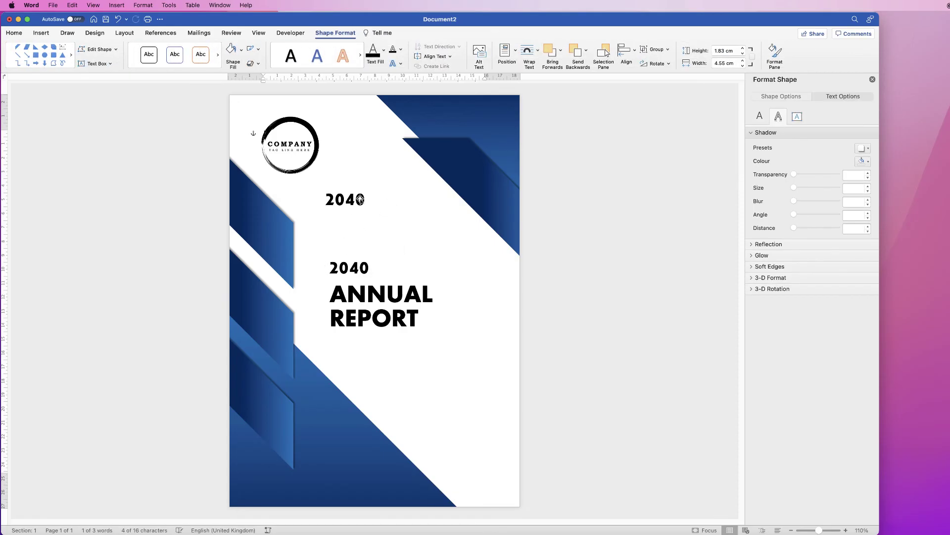
{"action": "left_click", "coordinate": [357, 199]}
{"action": "left_click_drag", "start_coordinate": [385, 212], "coordinate": [437, 231]}
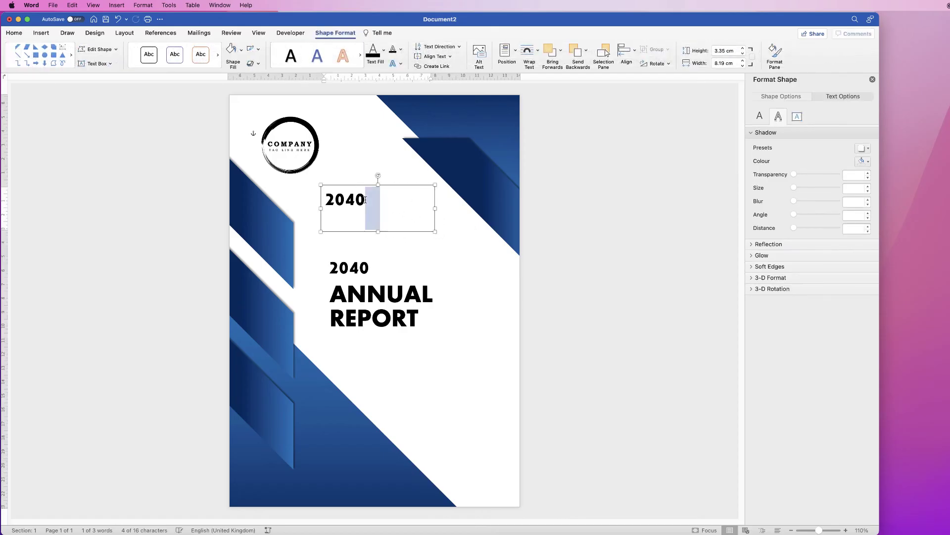
{"action": "left_click_drag", "start_coordinate": [368, 209], "coordinate": [326, 199]}
{"action": "type", "text": "HEADLINES"}
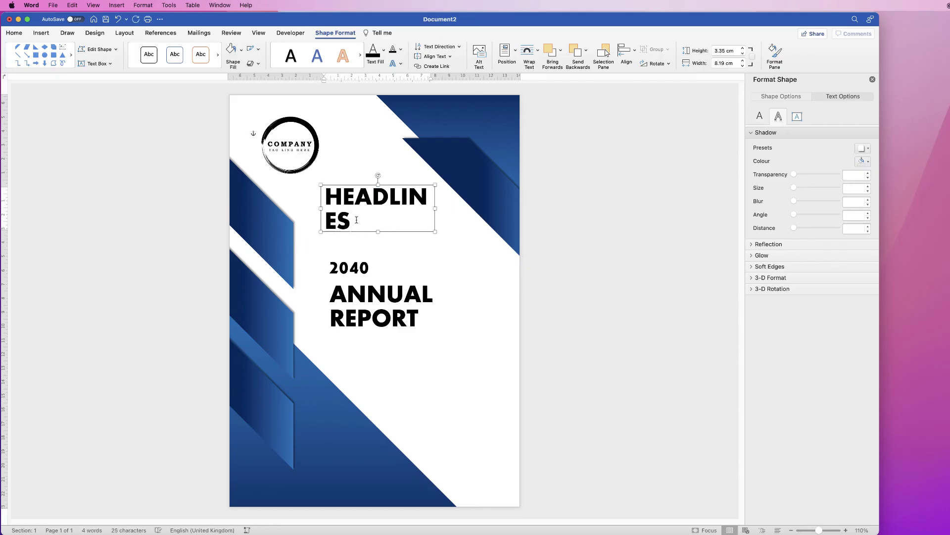
Set HEADLINES in Brazilia at size 36 and trim its box to one line.
{"action": "left_click_drag", "start_coordinate": [349, 222], "coordinate": [328, 198]}
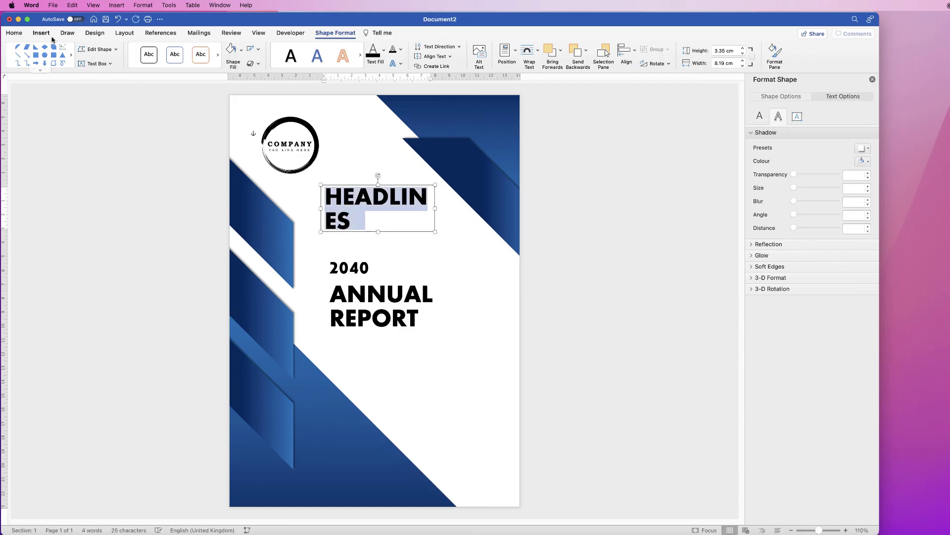
{"action": "left_click", "coordinate": [13, 32]}
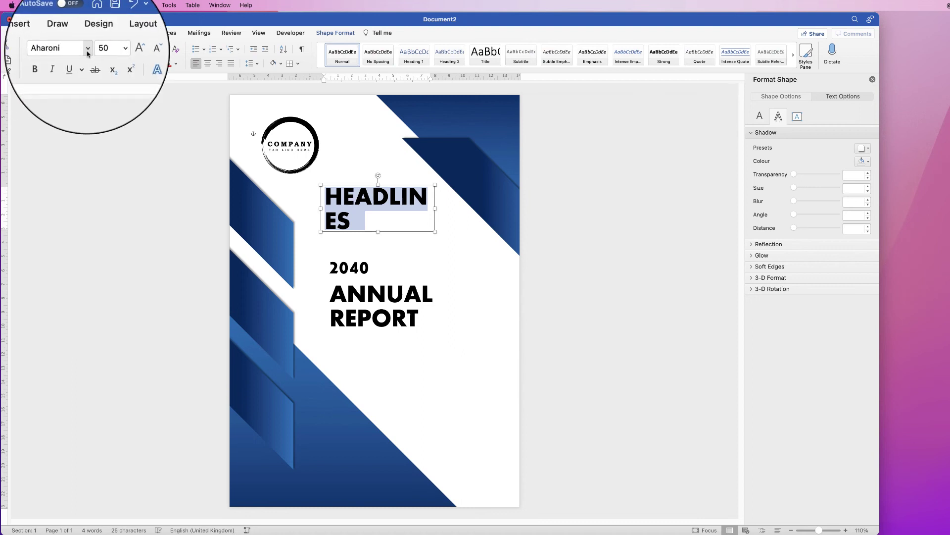
{"action": "left_click", "coordinate": [91, 50]}
{"action": "left_click", "coordinate": [76, 142]}
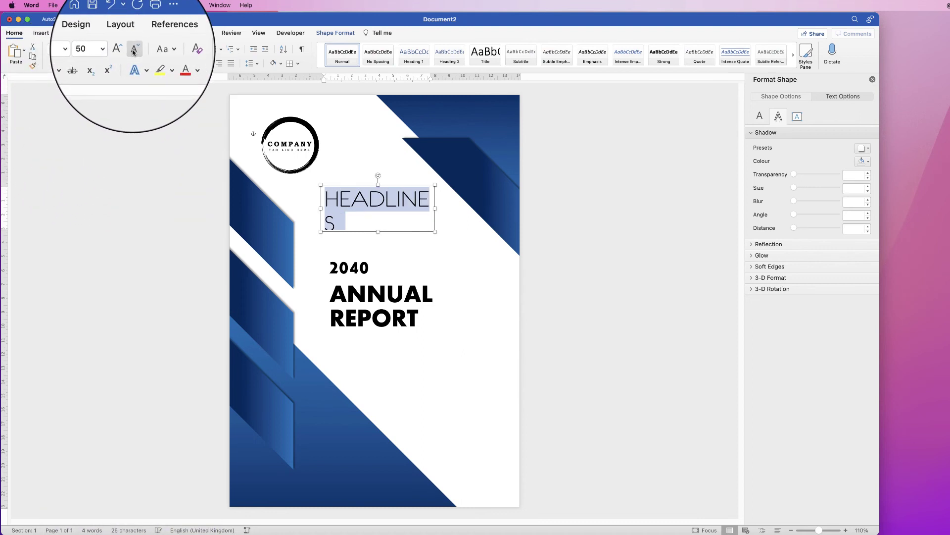
{"action": "left_click", "coordinate": [134, 51]}
{"action": "left_click", "coordinate": [134, 50]}
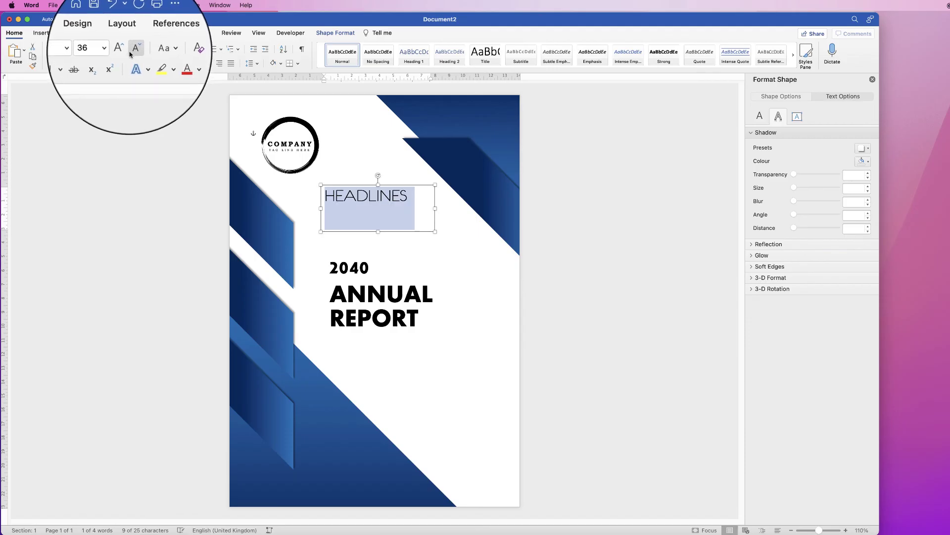
{"action": "left_click", "coordinate": [378, 223]}
{"action": "left_click_drag", "start_coordinate": [377, 230], "coordinate": [377, 204]}
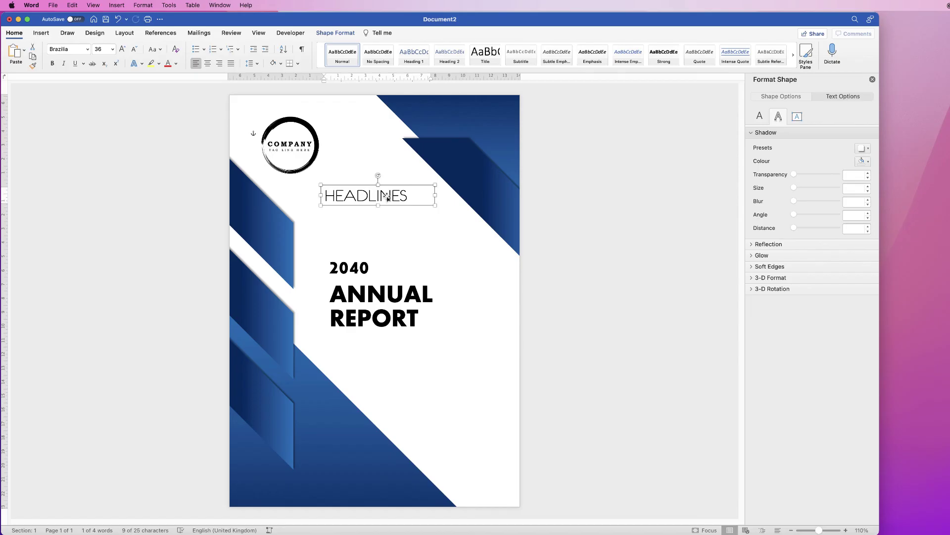
Duplicate the HEADLINES box just below it and enlarge the copy for body text.
{"action": "left_click_drag", "start_coordinate": [388, 197], "coordinate": [388, 217], "text": "alt"}
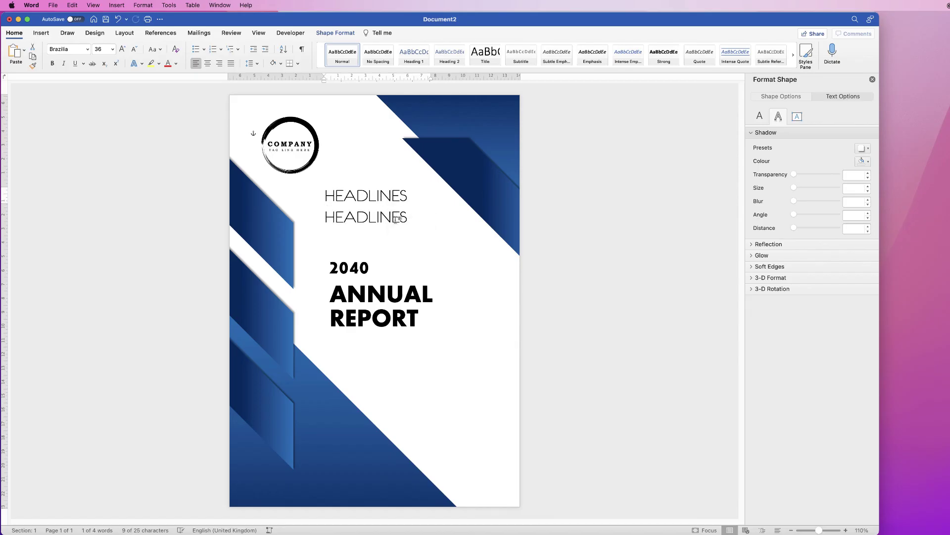
{"action": "left_click", "coordinate": [405, 217]}
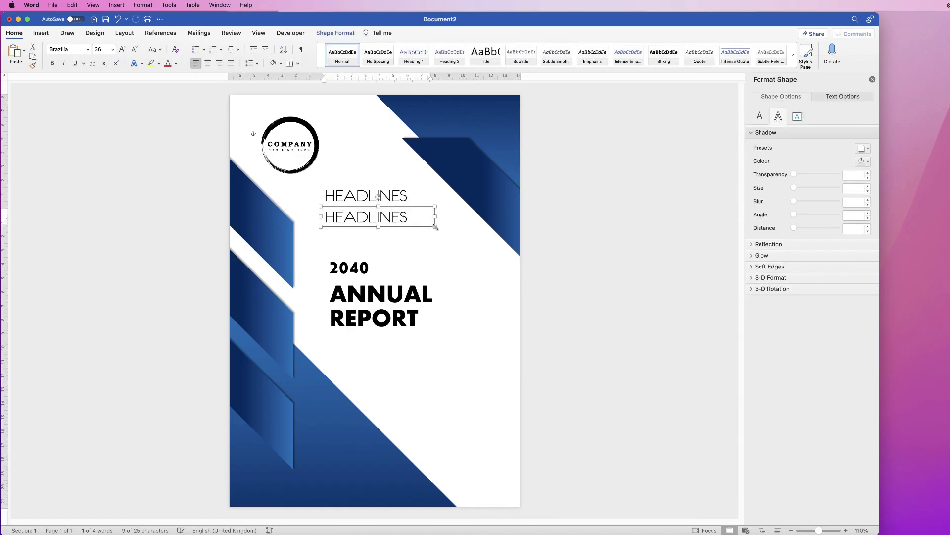
{"action": "left_click_drag", "start_coordinate": [436, 228], "coordinate": [456, 238]}
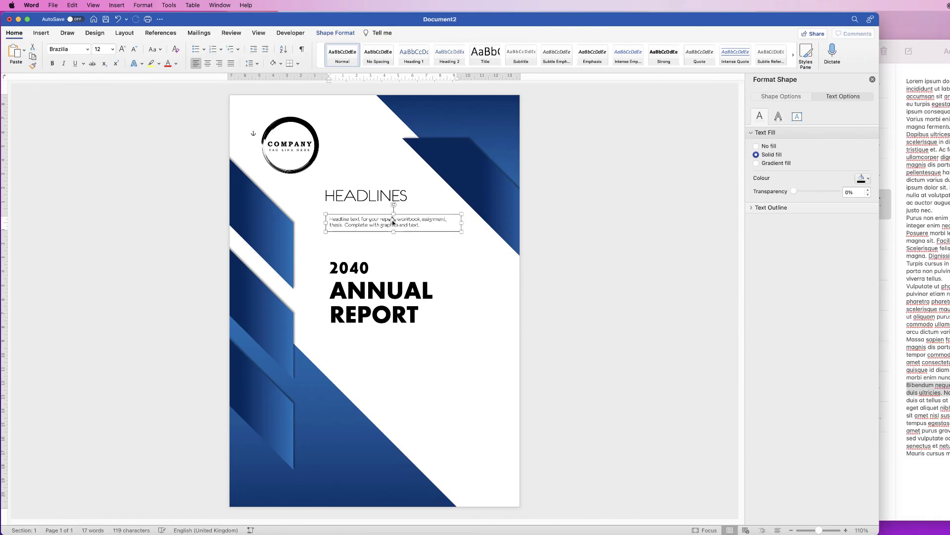
{"action": "mouse_move", "coordinate": [394, 222]}
{"action": "left_mouse_down"}
{"action": "mouse_move", "coordinate": [389, 213]}
{"action": "mouse_move", "coordinate": [336, 211]}
{"action": "left_mouse_up"}
Set the body paragraph to Calibri (Body) 12 and nudge it under HEADLINES.
{"action": "left_click", "coordinate": [428, 215]}
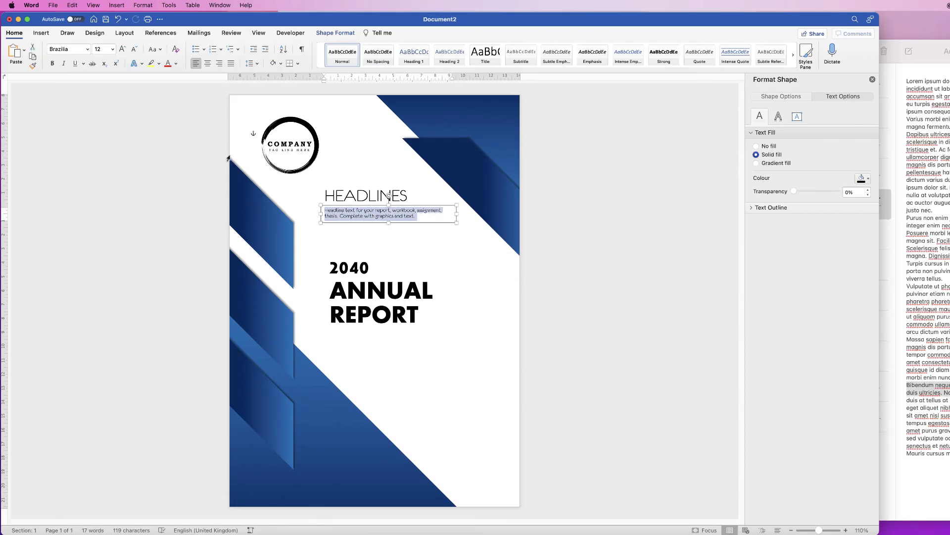
{"action": "left_click", "coordinate": [87, 49]}
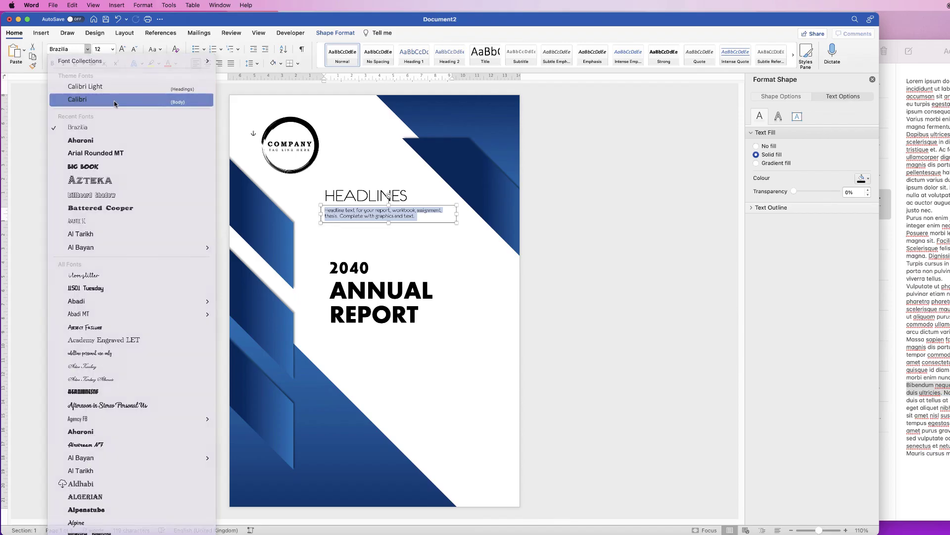
{"action": "left_click", "coordinate": [75, 100]}
{"action": "left_click", "coordinate": [396, 222]}
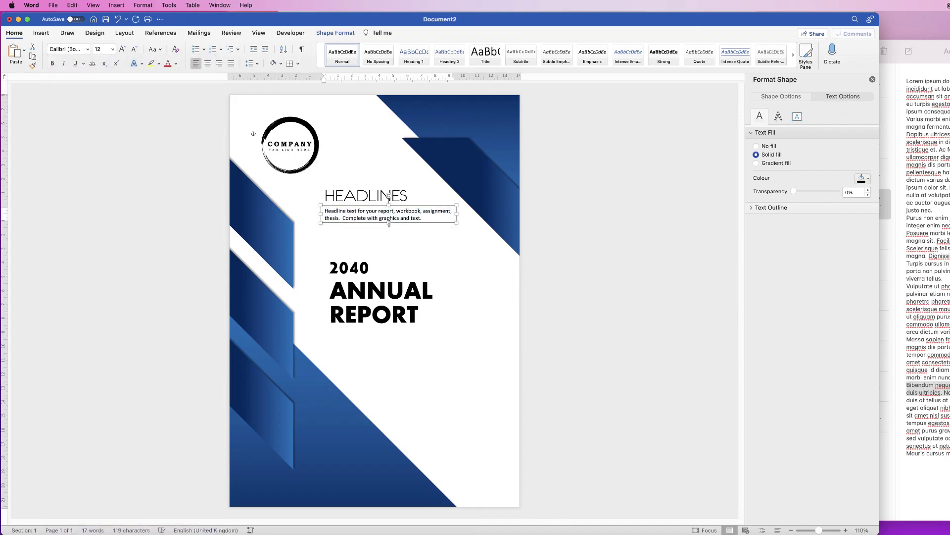
{"action": "left_click_drag", "start_coordinate": [385, 217], "coordinate": [387, 217]}
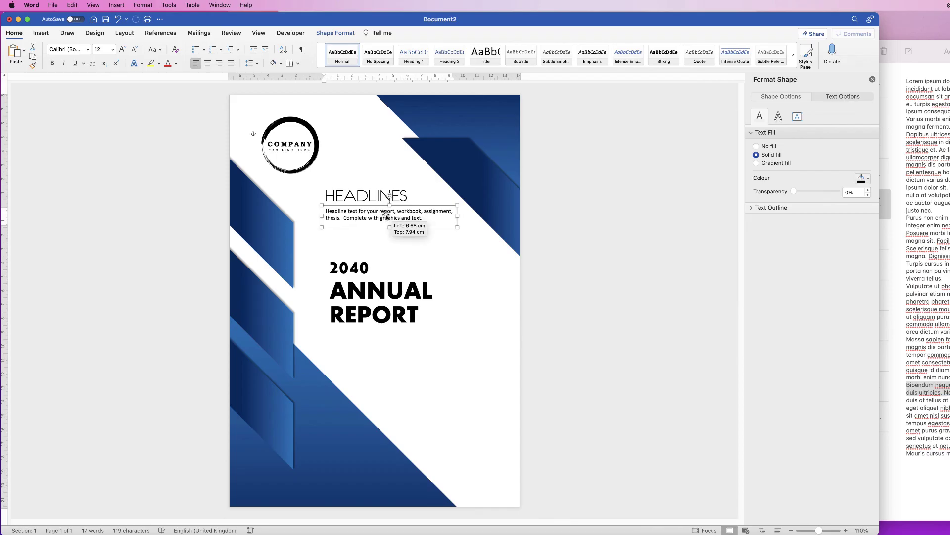
{"action": "left_click", "coordinate": [430, 255]}
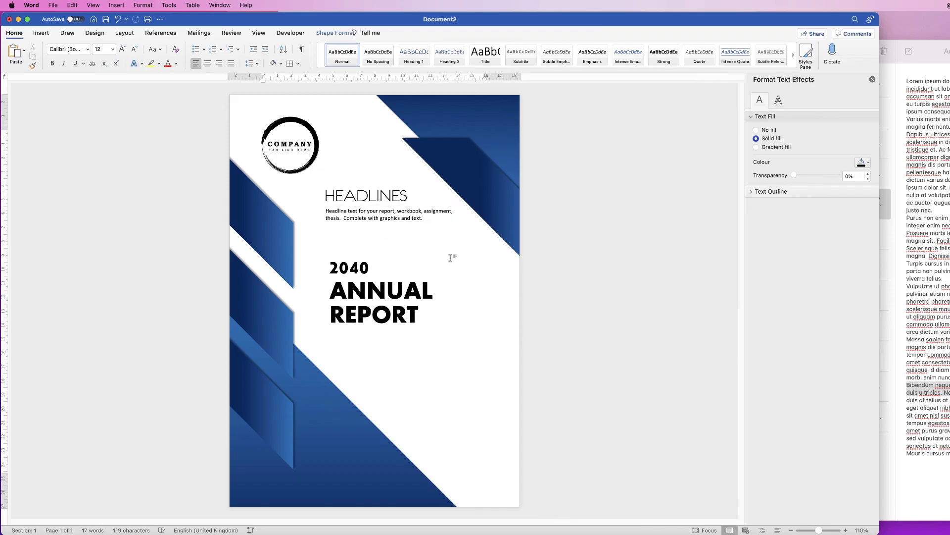
{"action": "left_click", "coordinate": [389, 215]}
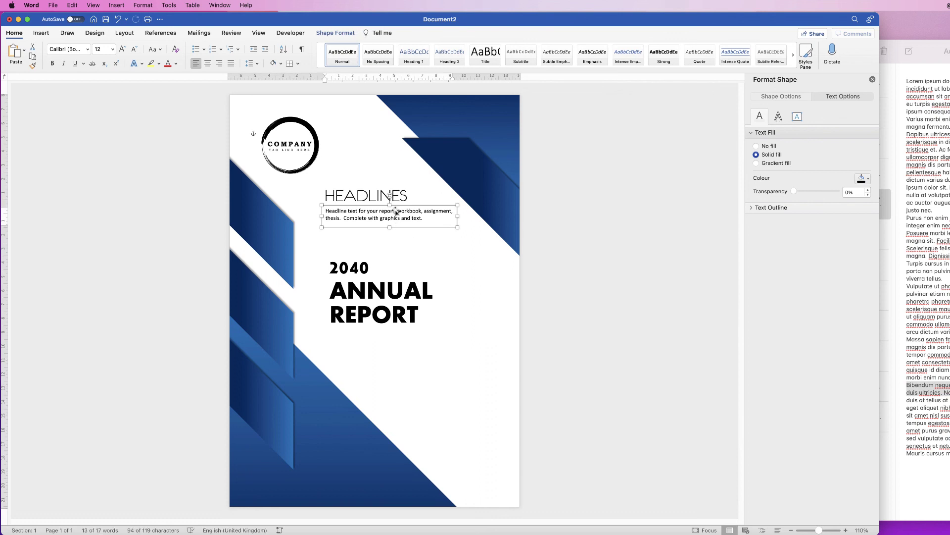
Copy the body text box to the bottom right and reflow it onto three lines.
{"action": "left_click_drag", "start_coordinate": [396, 212], "coordinate": [449, 412]}
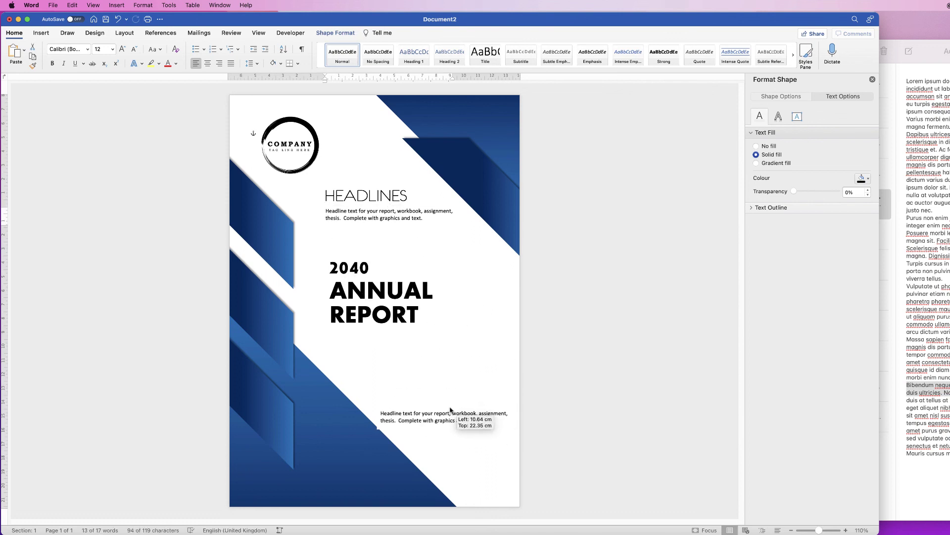
{"action": "left_click_drag", "start_coordinate": [510, 428], "coordinate": [483, 448]}
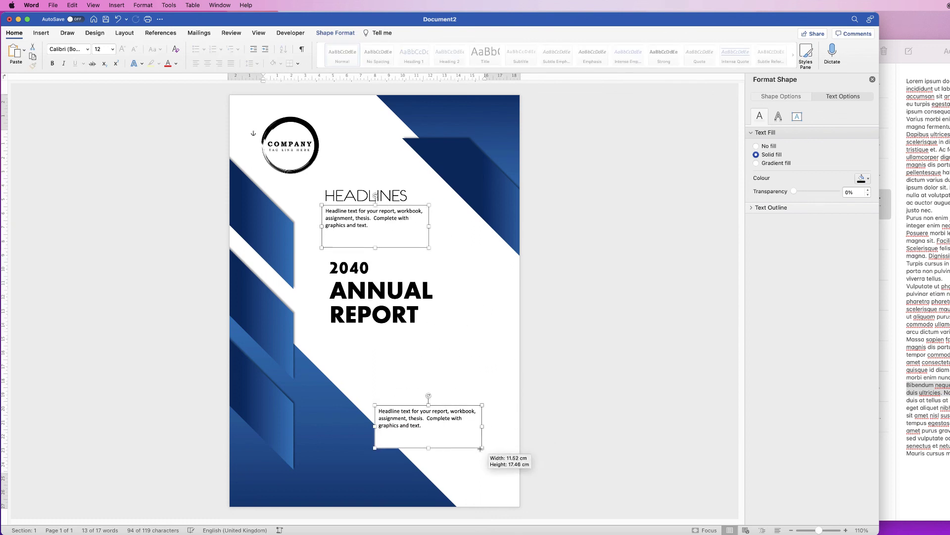
{"action": "key", "text": "super+z"}
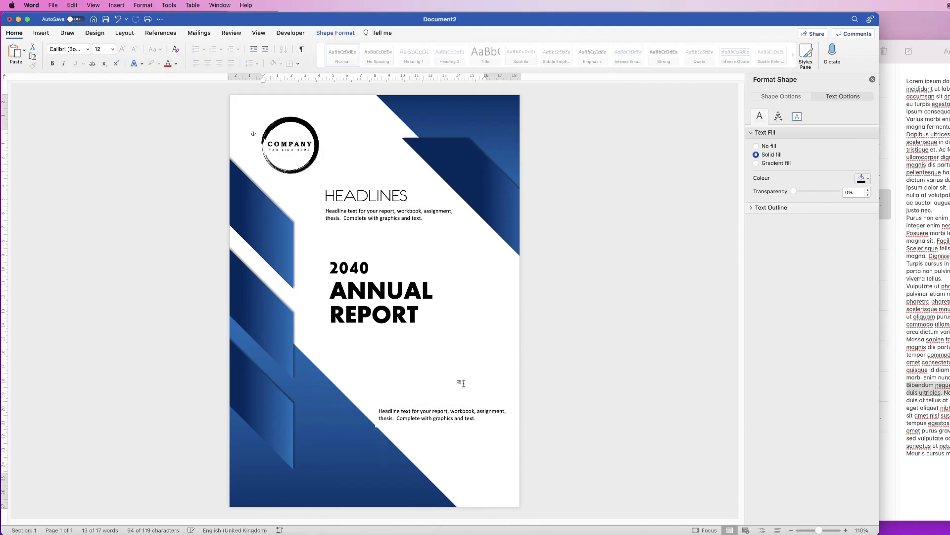
{"action": "left_click", "coordinate": [438, 416]}
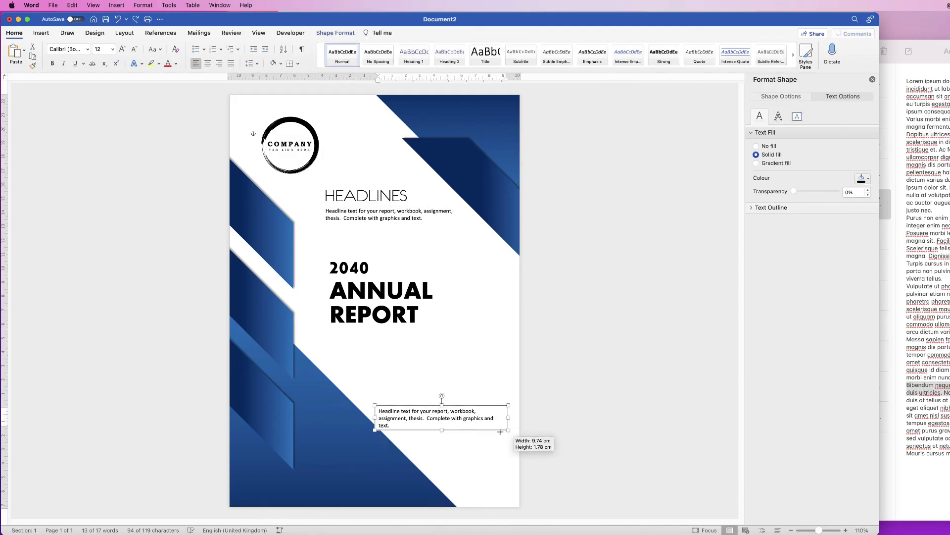
{"action": "left_click_drag", "start_coordinate": [509, 427], "coordinate": [482, 452]}
{"action": "left_click_drag", "start_coordinate": [426, 423], "coordinate": [458, 423]}
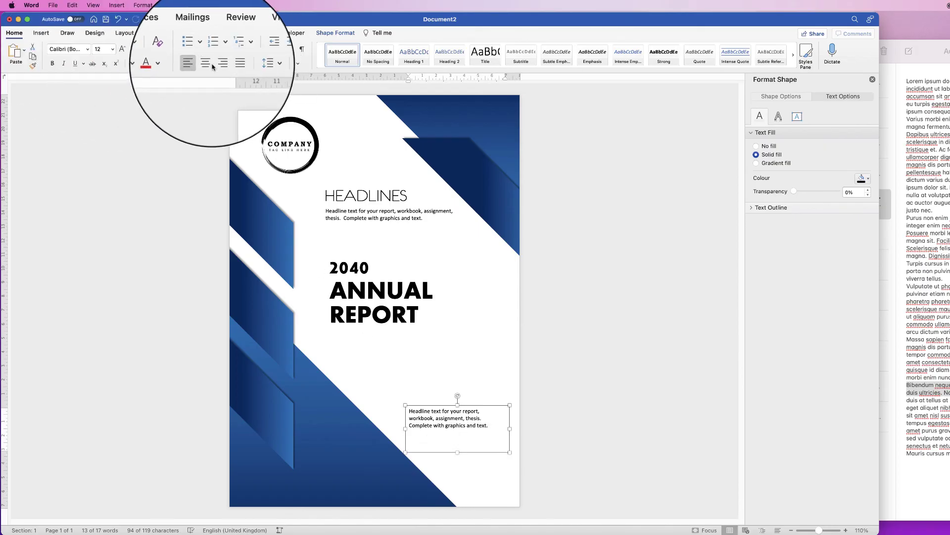
Right-align the bottom paragraph, shorten its box, and tuck it into the bottom-right corner.
{"action": "left_click", "coordinate": [220, 66]}
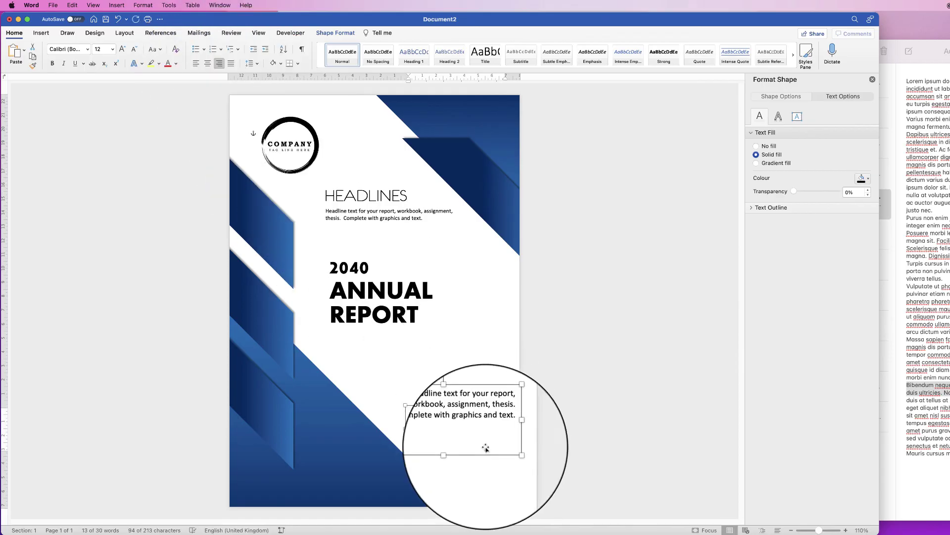
{"action": "left_click_drag", "start_coordinate": [457, 451], "coordinate": [457, 438]}
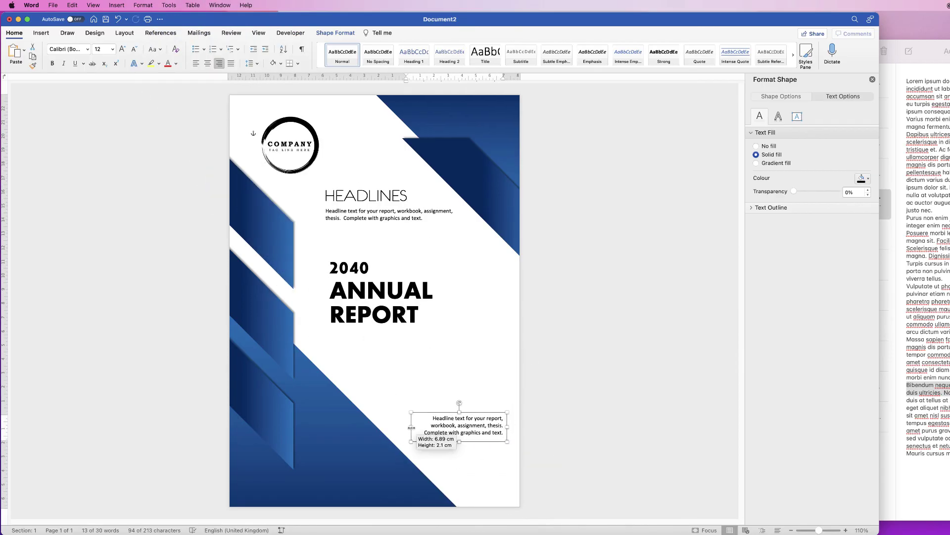
{"action": "left_click_drag", "start_coordinate": [405, 426], "coordinate": [470, 450]}
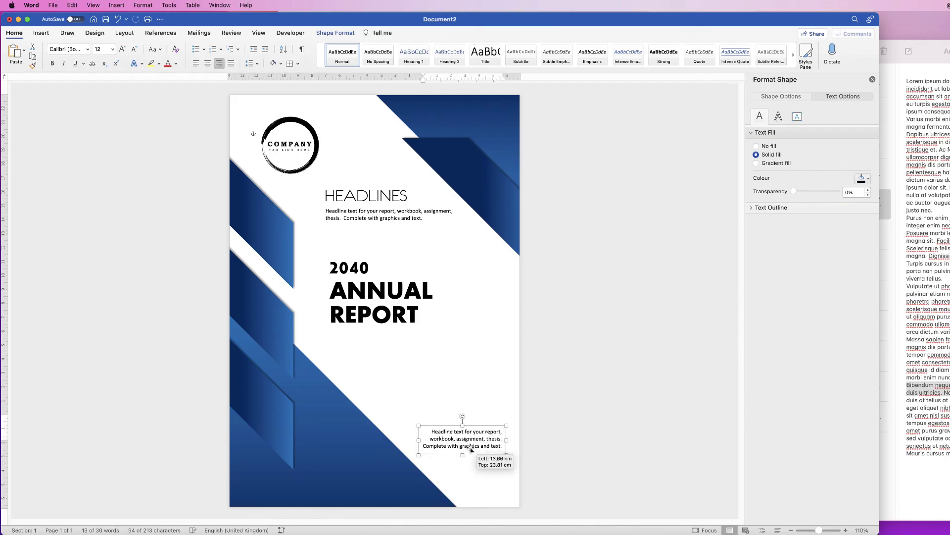
{"action": "left_click", "coordinate": [483, 466]}
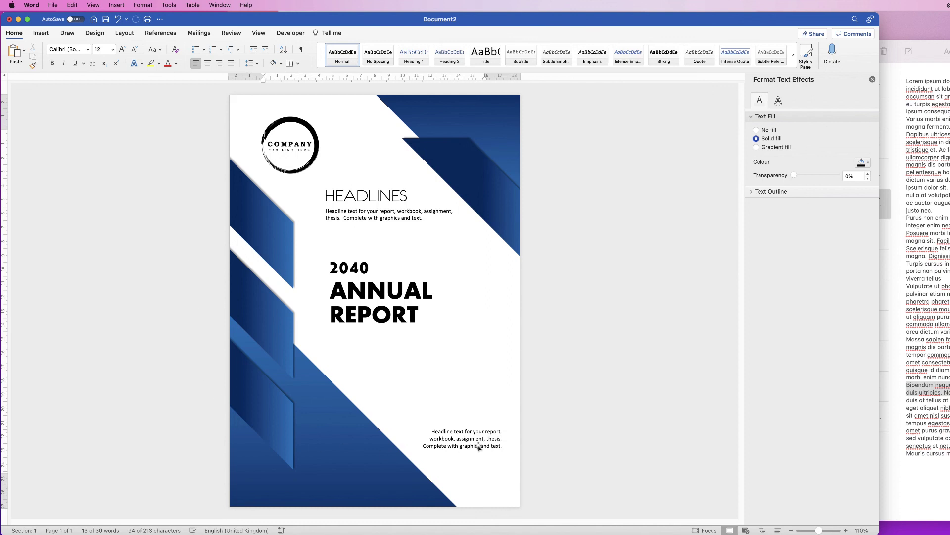
{"action": "left_click", "coordinate": [601, 213]}
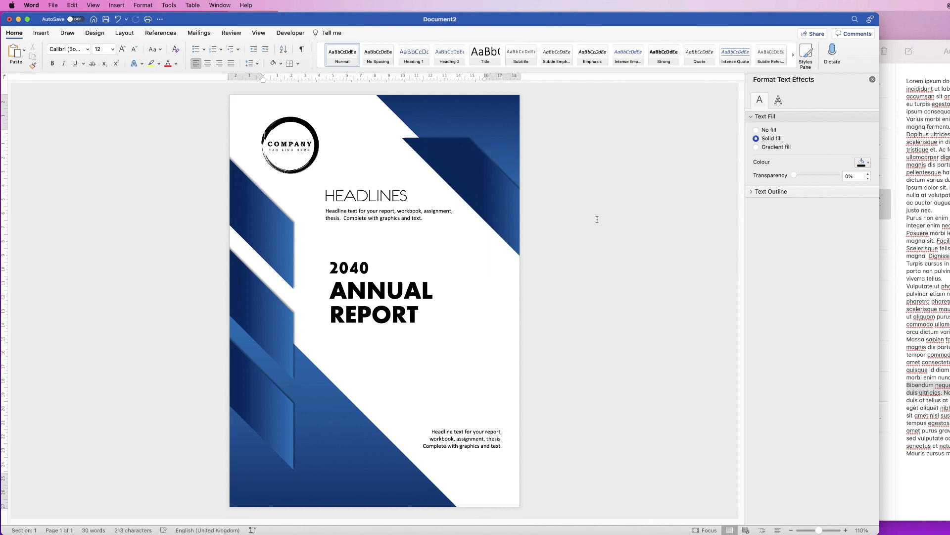